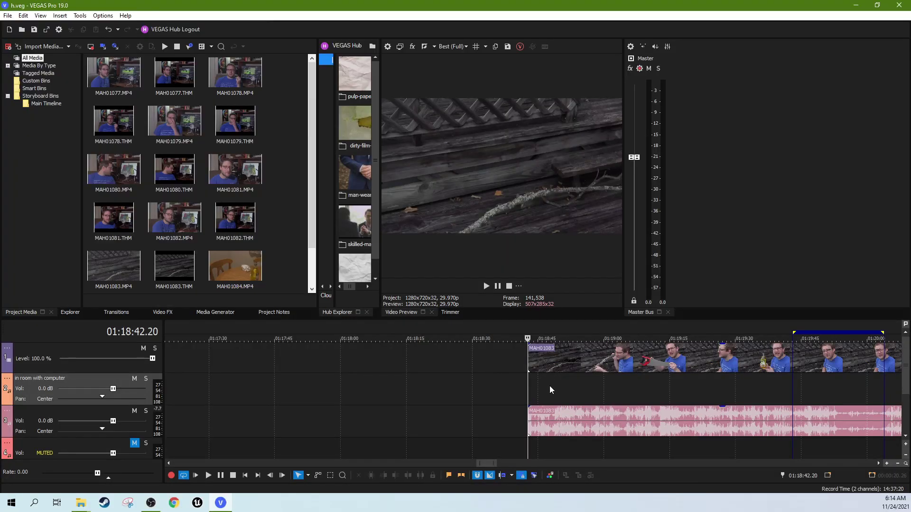
Zoom the timeline and park the edit cursor at about 01:19:44 on clip MAH01083
scroll(554, 386, "down", 4)
left_click(559, 388)
scroll(560, 387, "up", 5)
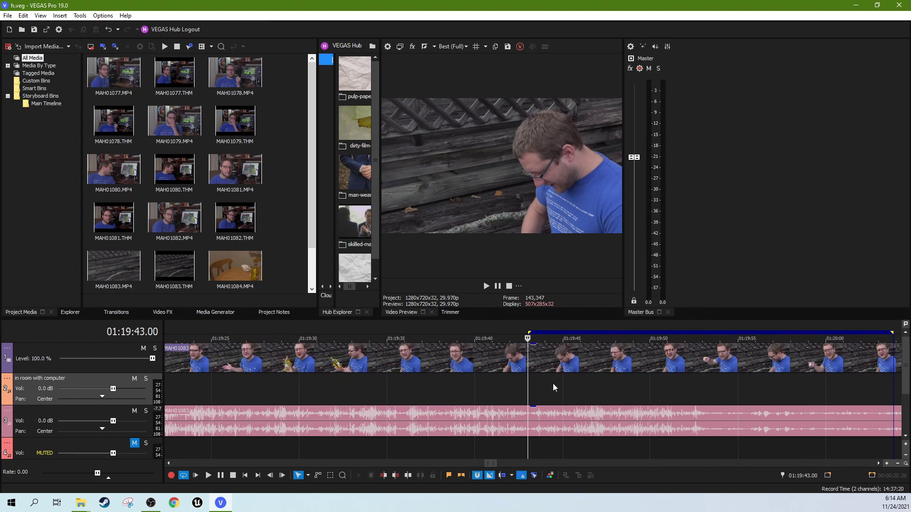
left_click(553, 384)
scroll(557, 382, "down", 3)
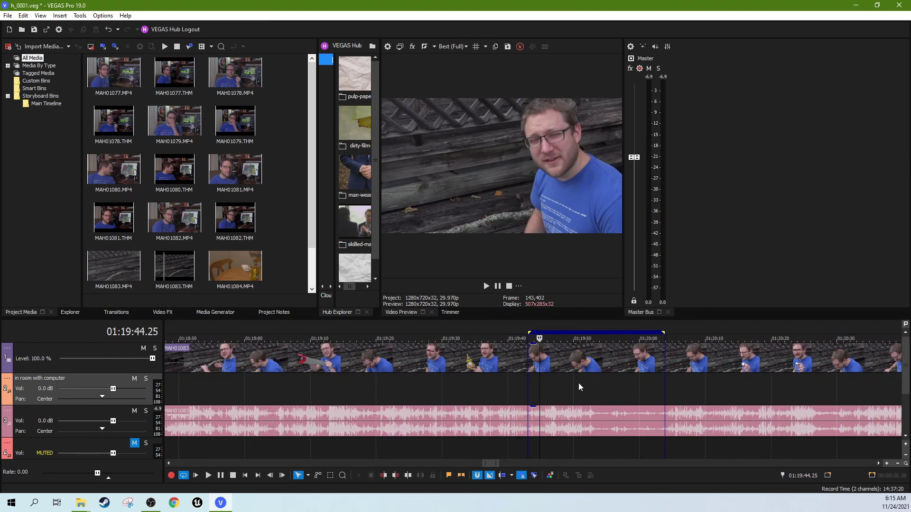
scroll(581, 386, "up", 3)
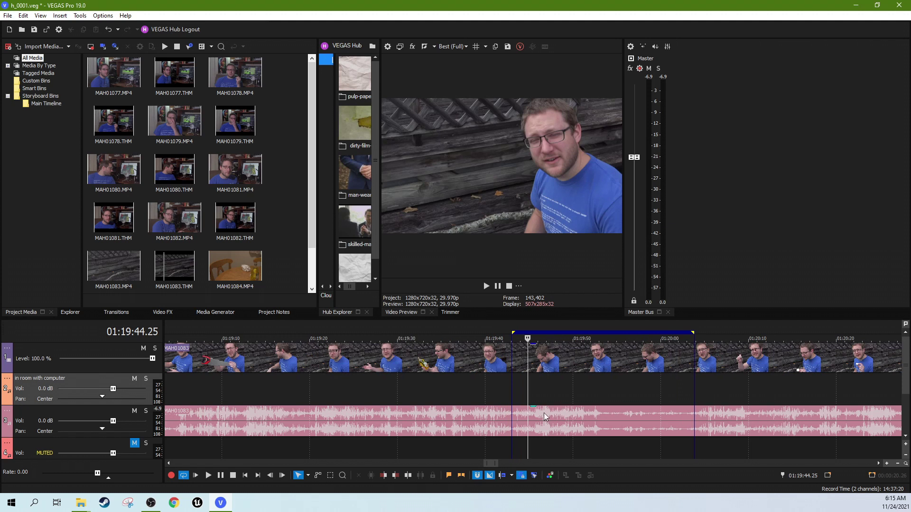
Play the outdoor clip from 01:19:43 to hear the wind, then pause and park near 01:19:49
left_click(513, 392)
left_click(487, 286)
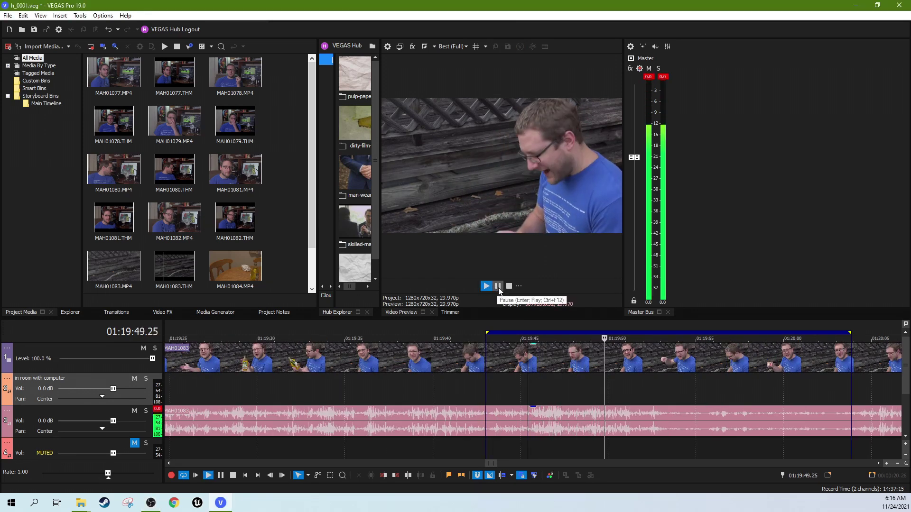
left_click(498, 286)
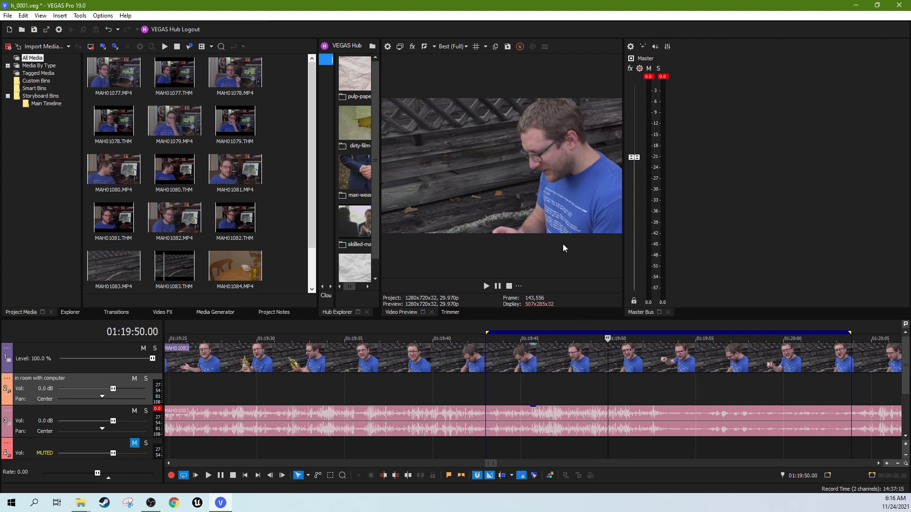
left_click(588, 395)
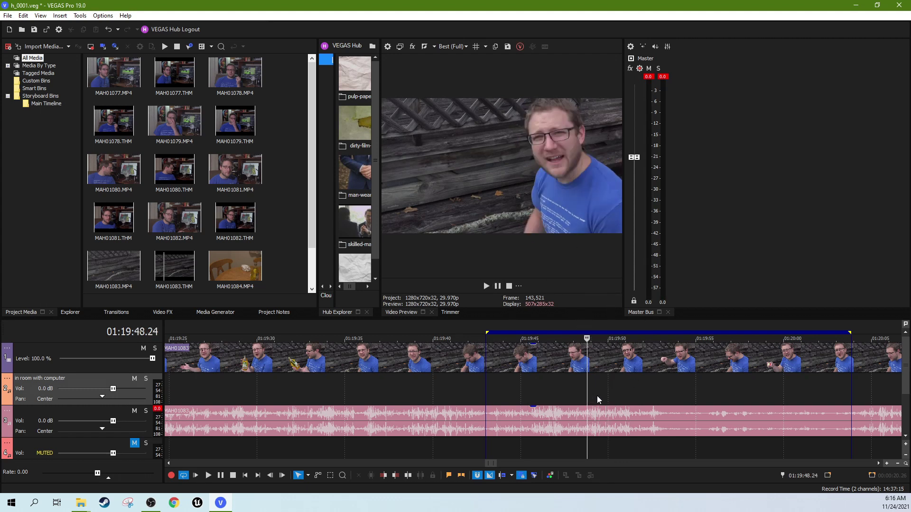
left_click(597, 396)
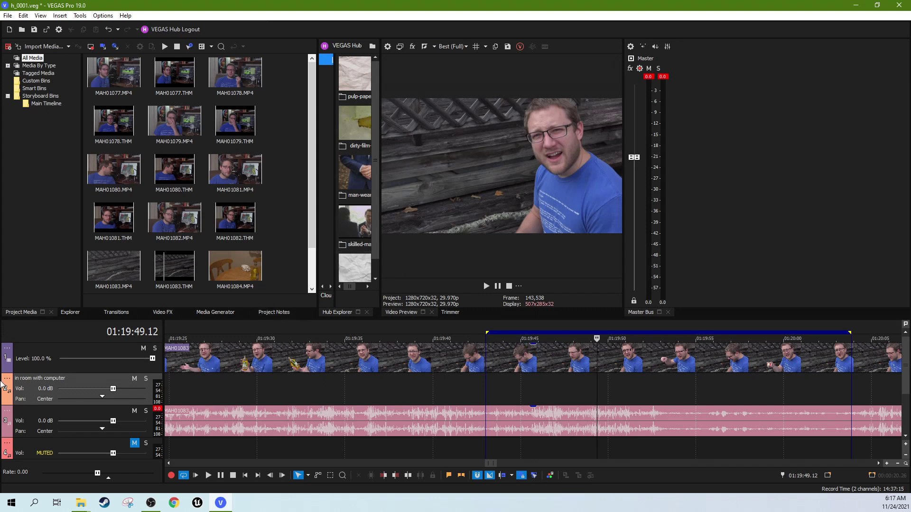
Open Track 3's Track FX chain to its Track EQ, showing band 1 Low Shelf at 85 Hz
right_click(7, 413)
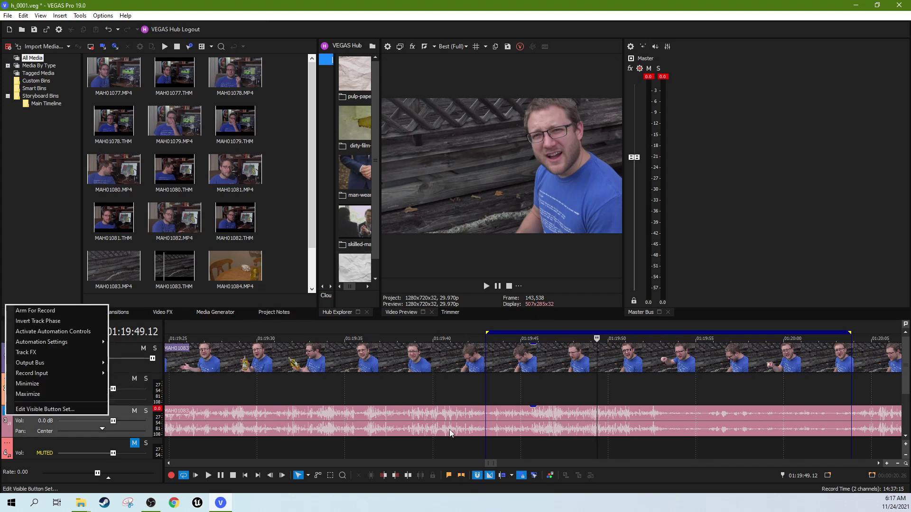
right_click(530, 414)
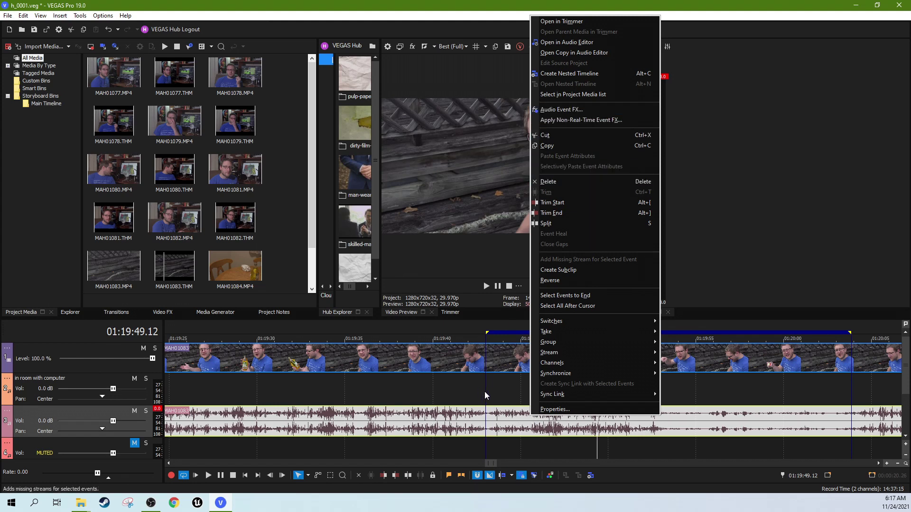
left_click(498, 416)
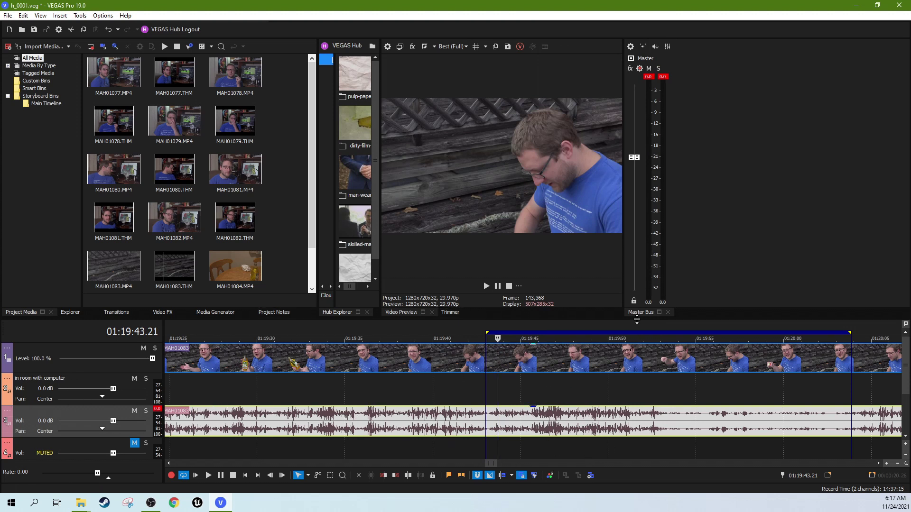
right_click(7, 415)
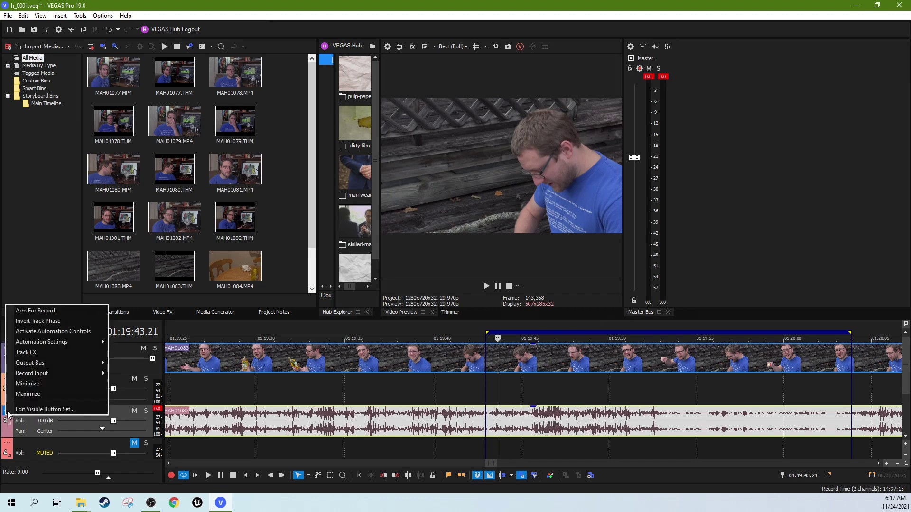
left_click(61, 354)
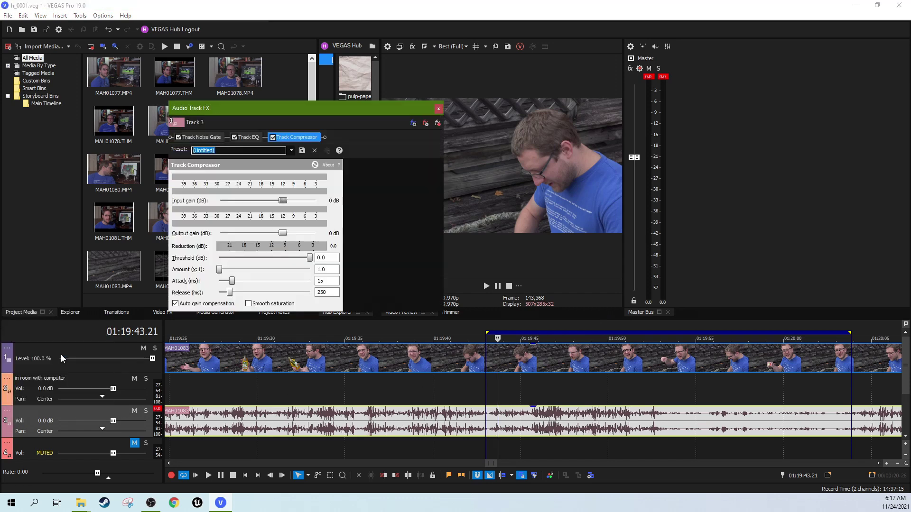
left_click(255, 137)
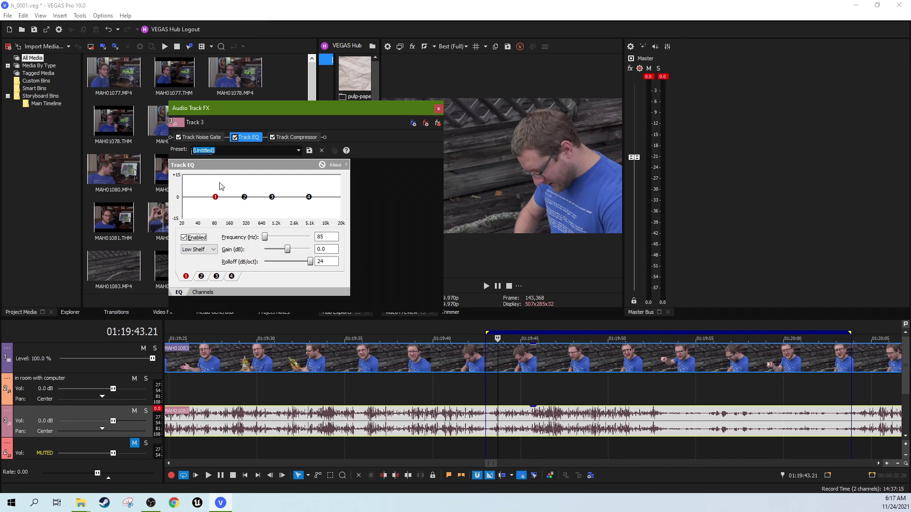
Set EQ band 1 Low Shelf to -Inf gain at about 119 Hz with 24 dB/oct rolloff
left_click_drag(216, 201, 217, 224)
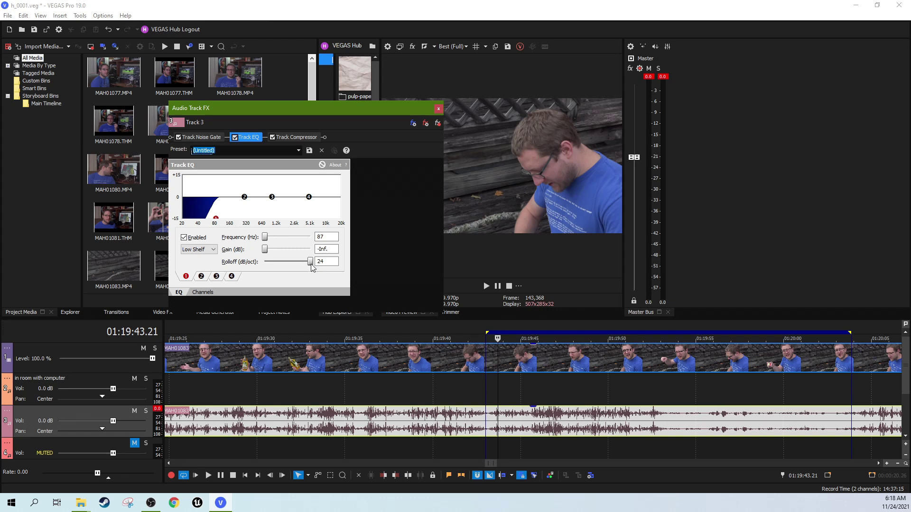
left_click_drag(311, 262, 280, 263)
left_click_drag(216, 222, 237, 224)
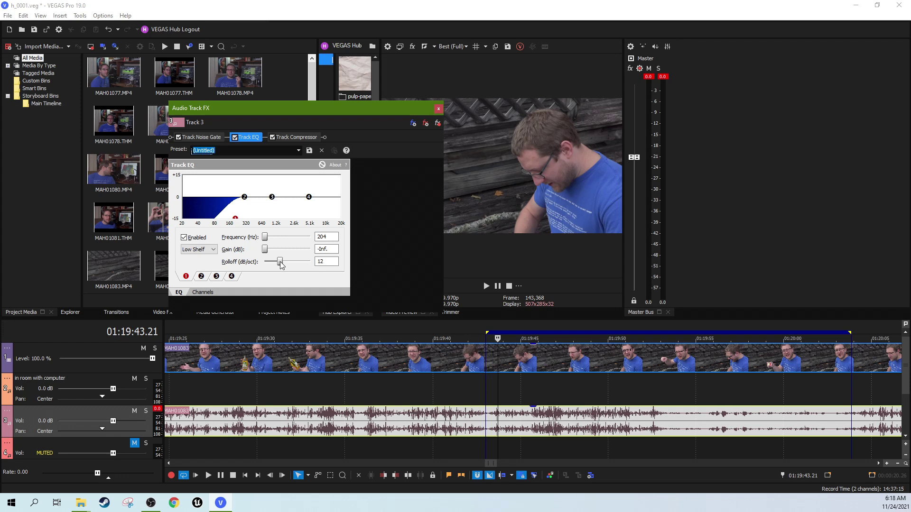
left_click_drag(288, 263, 342, 245)
left_click_drag(235, 219, 224, 228)
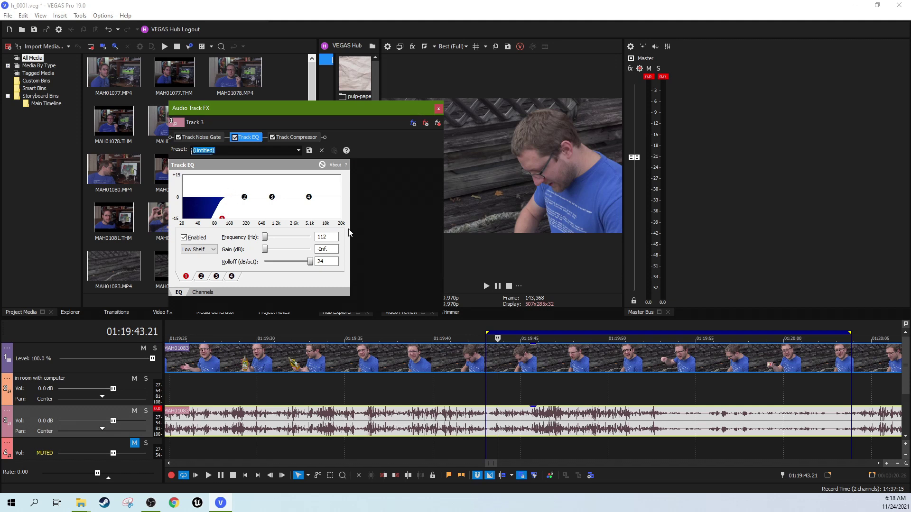
left_click_drag(222, 218, 225, 223)
Play from 01:19:45 with the Track EQ, then bypass it and replay for comparison
left_click(532, 408)
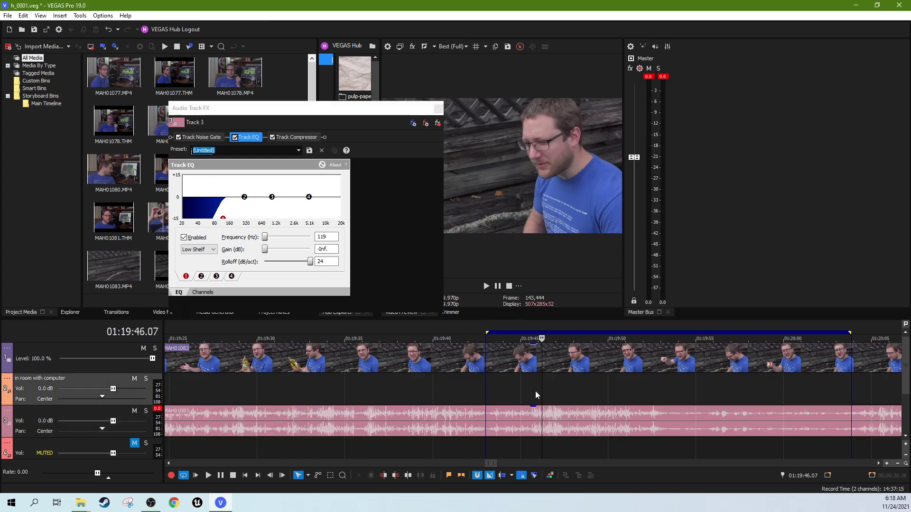
left_click(487, 285)
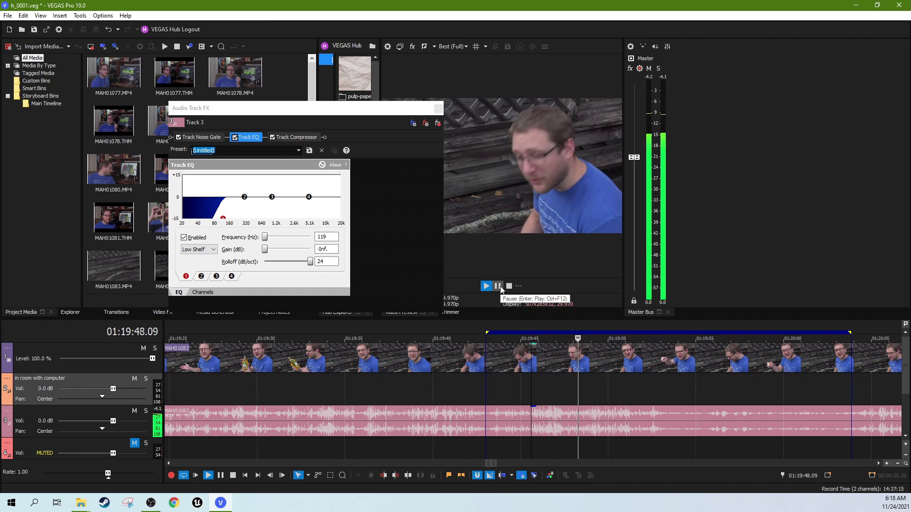
left_click(500, 286)
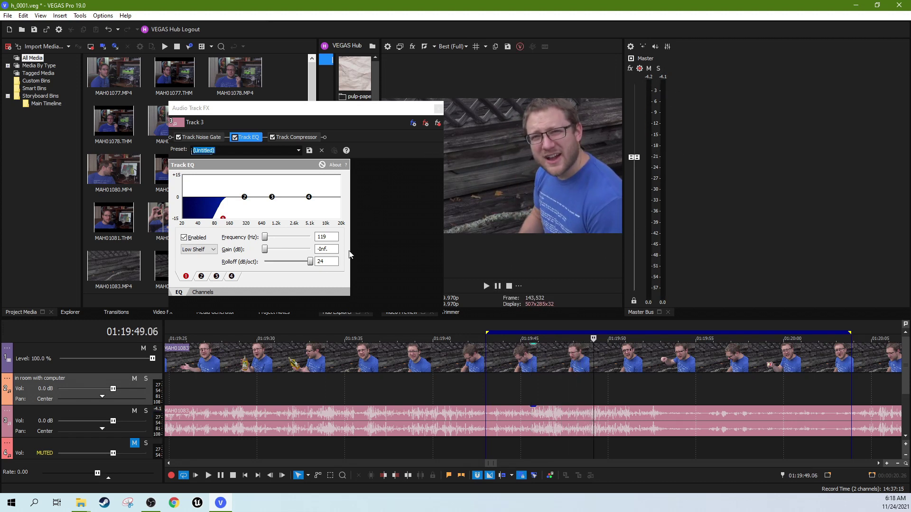
left_click(235, 138)
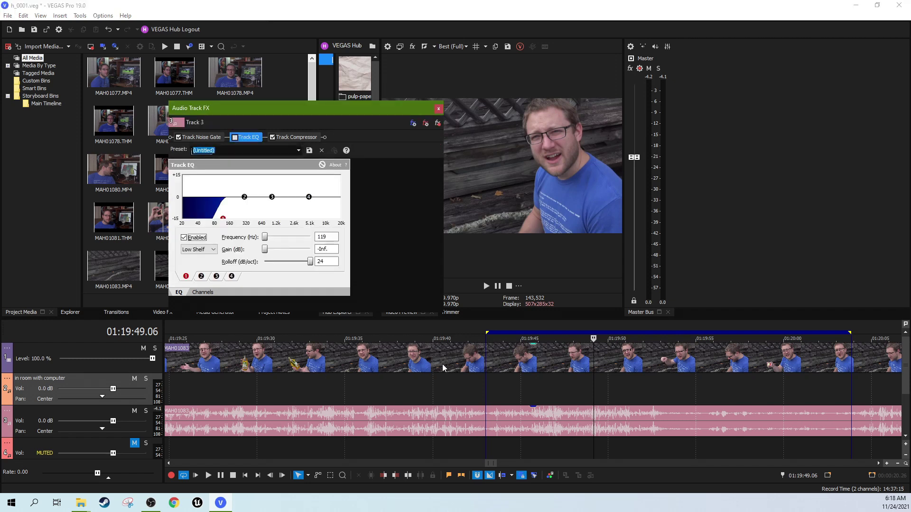
left_click(533, 384)
left_click(526, 385)
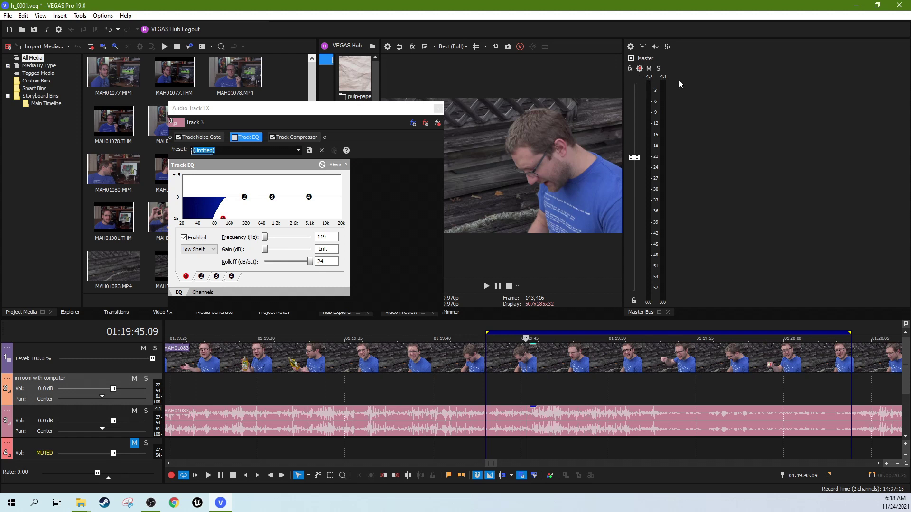
left_click(487, 285)
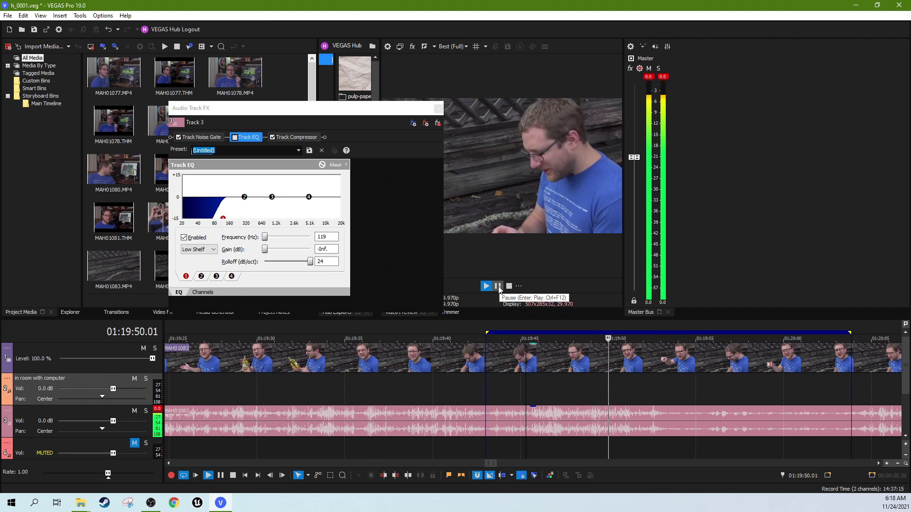
left_click(498, 286)
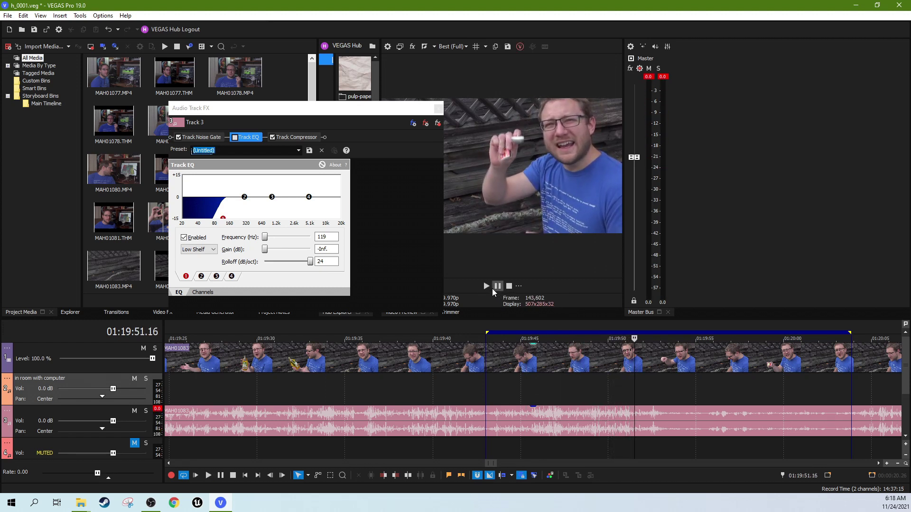
Re-enable the Track EQ and replay the clip from 01:19:45
left_click(535, 397)
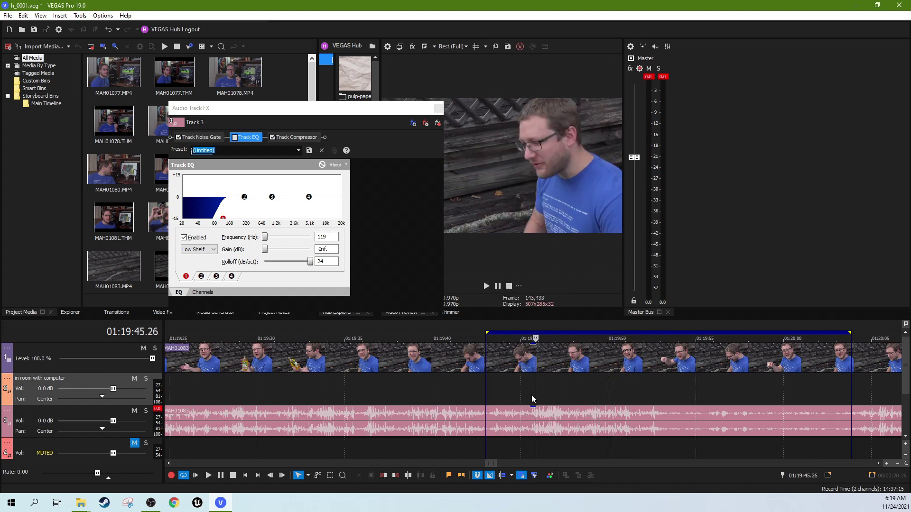
left_click(525, 391)
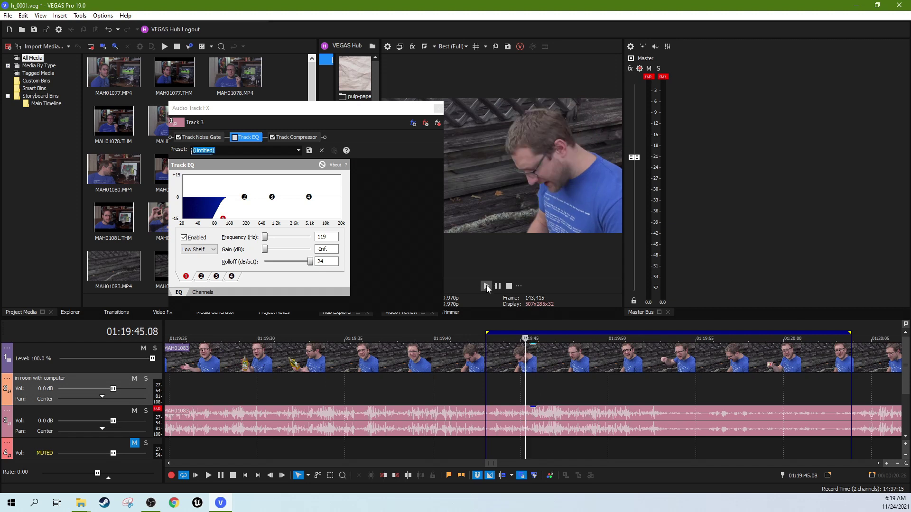
left_click(234, 138)
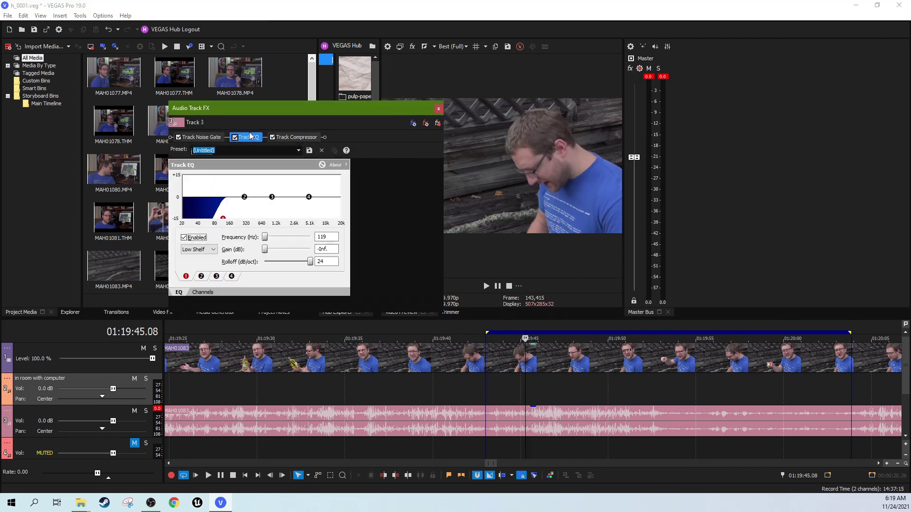
left_click(486, 286)
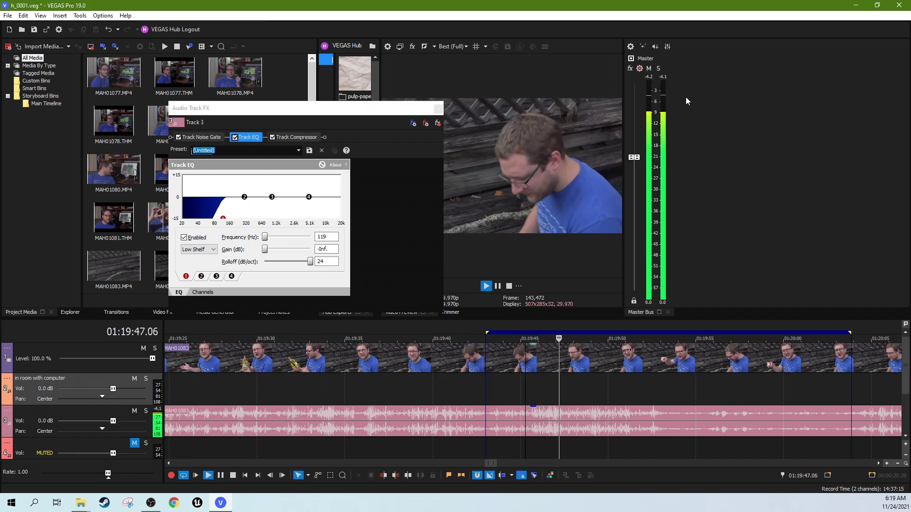
left_click(498, 287)
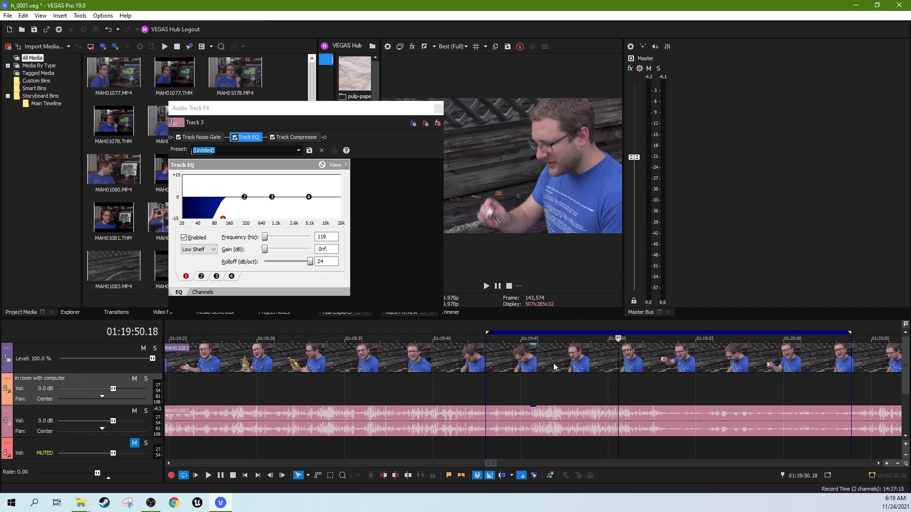
Stop playback at 01:19:45 and bring up the Track Compressor settings
key("space")
left_click(535, 380)
left_click(292, 138)
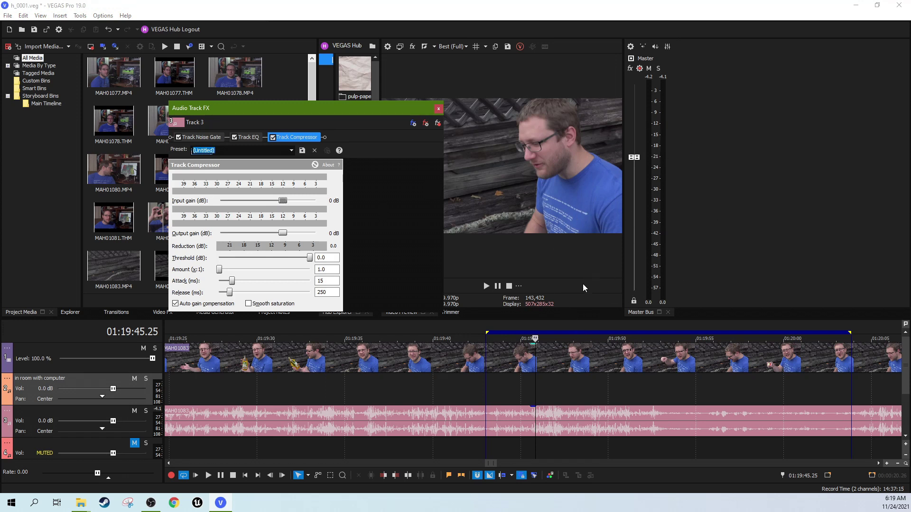
Play the clip from a later point to hear the wind noise
scroll(634, 385, "down", 3)
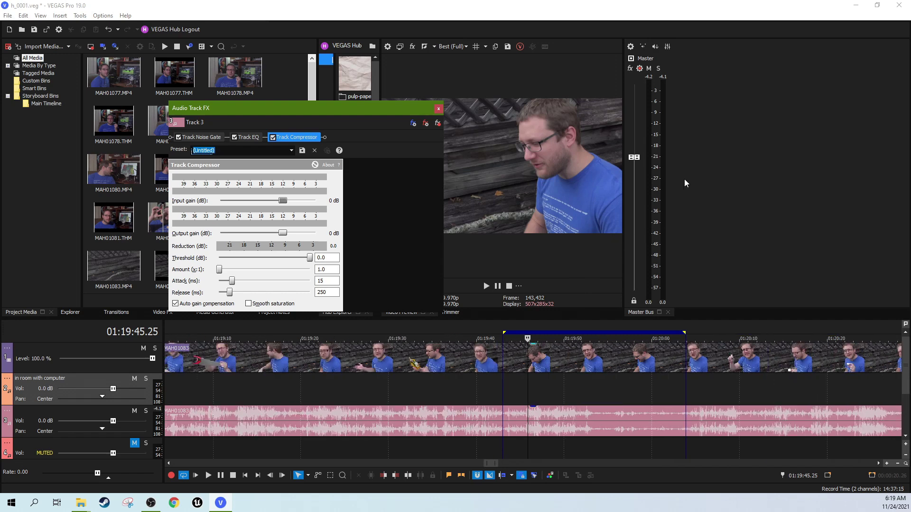
left_click(616, 399)
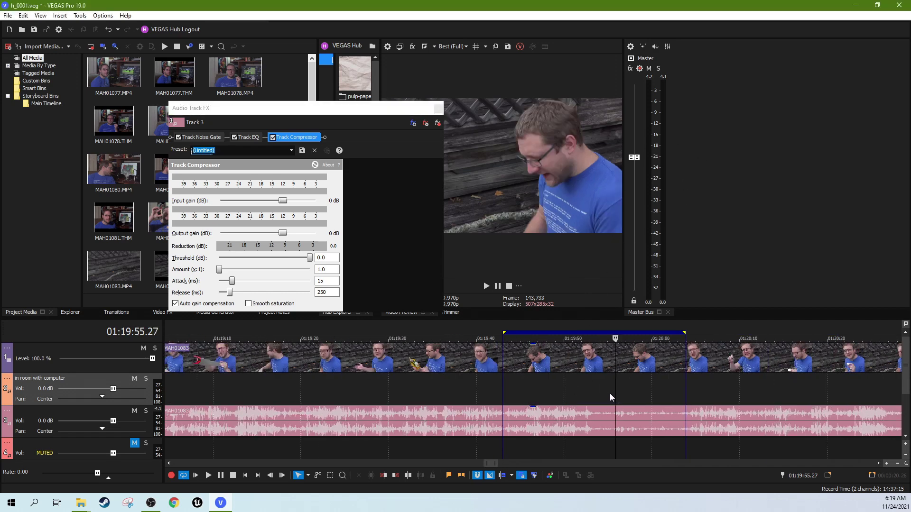
left_click(486, 286)
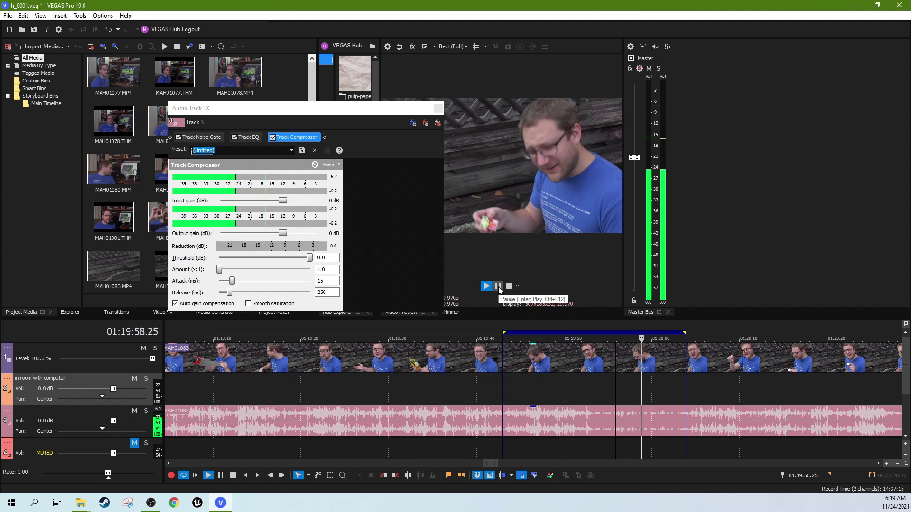
left_click(509, 286)
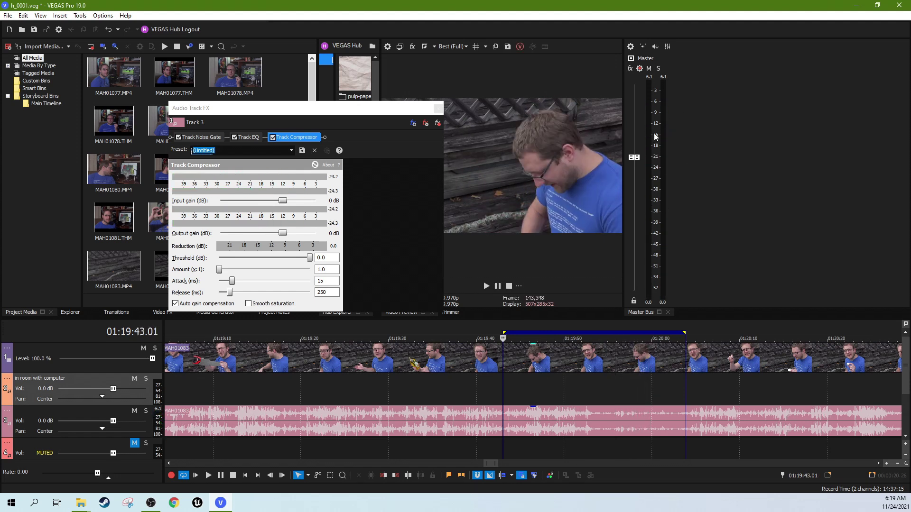
Replay from about 01:19:46 and list the Track Compressor presets
left_click(599, 387)
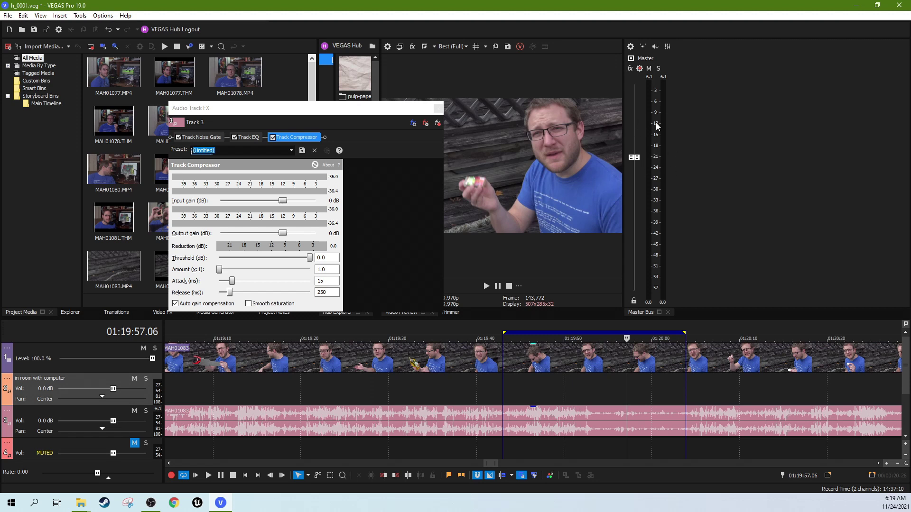
left_click(444, 385)
left_click(486, 287)
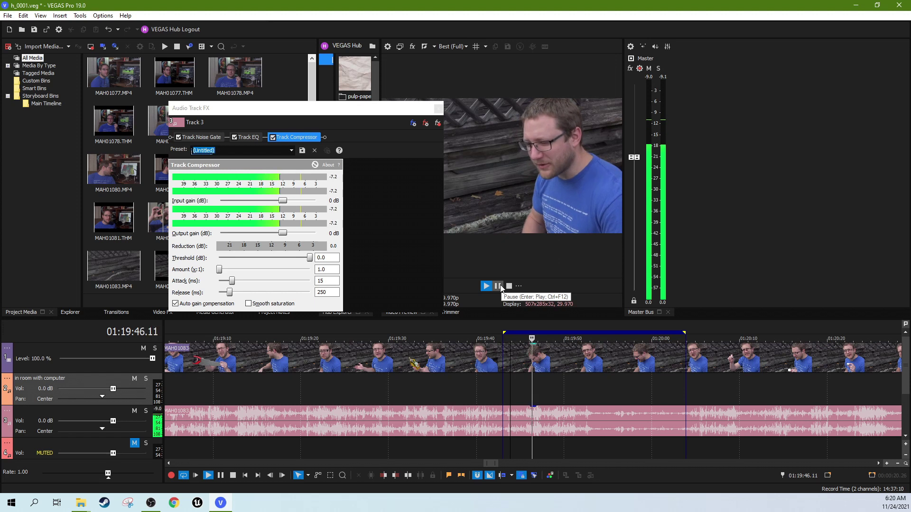
key("Return")
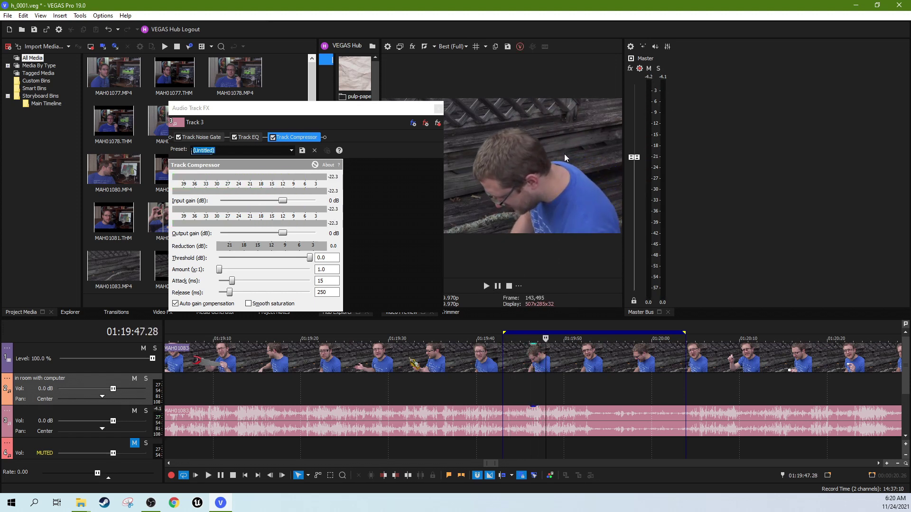
left_click(291, 150)
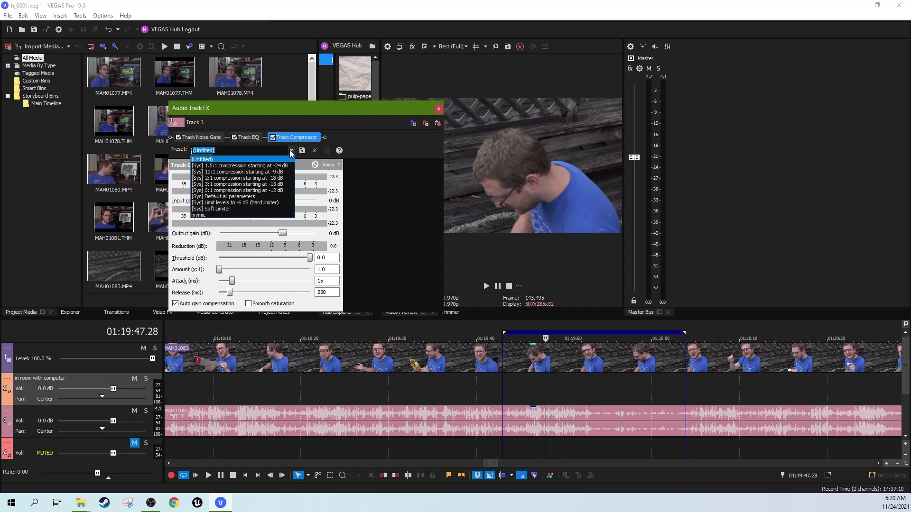
Apply the [Sys] 'Limit levels to -6 dB (hard limiter)' compressor preset
left_click(278, 199)
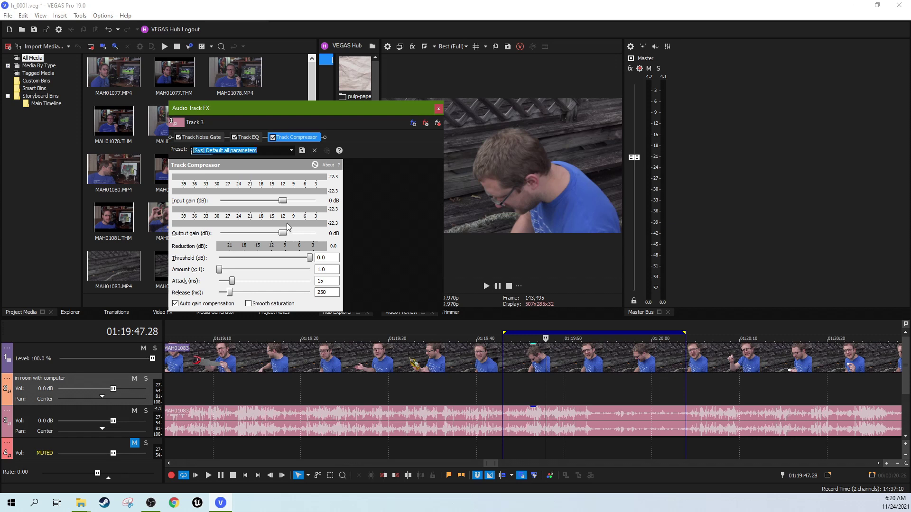
left_click(292, 150)
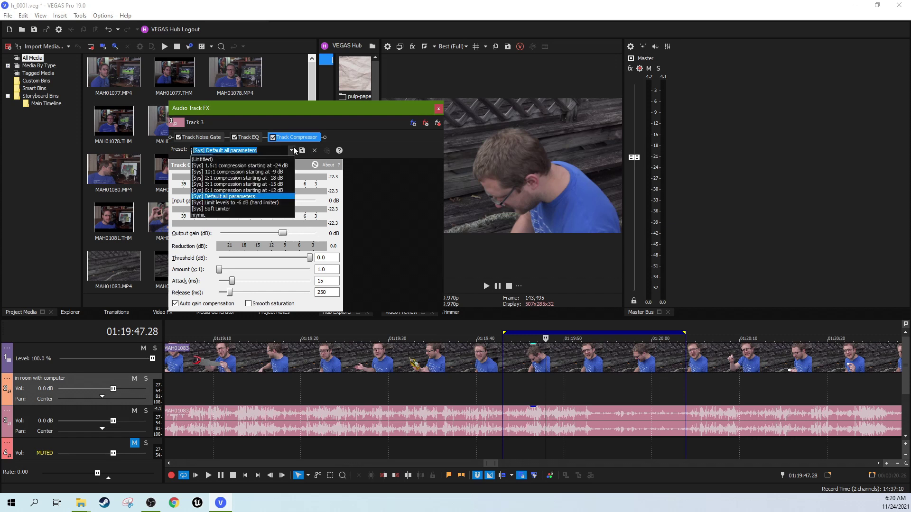
left_click(241, 203)
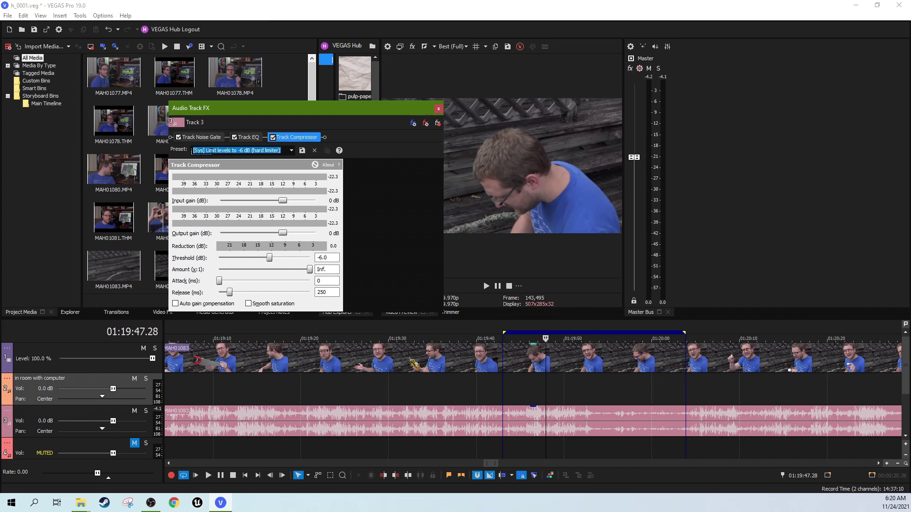
Preview the limiter from 01:19:45 and return the playhead to 01:19:45.03
left_click(522, 380)
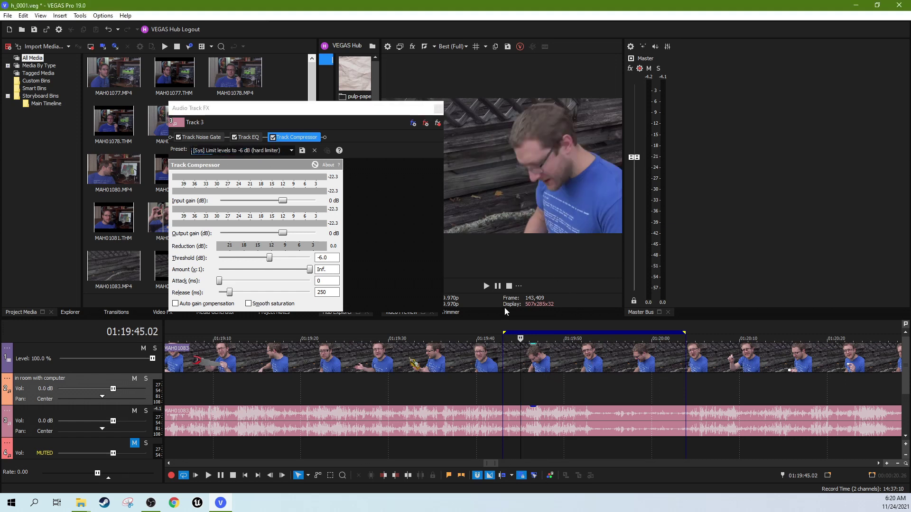
left_click(487, 286)
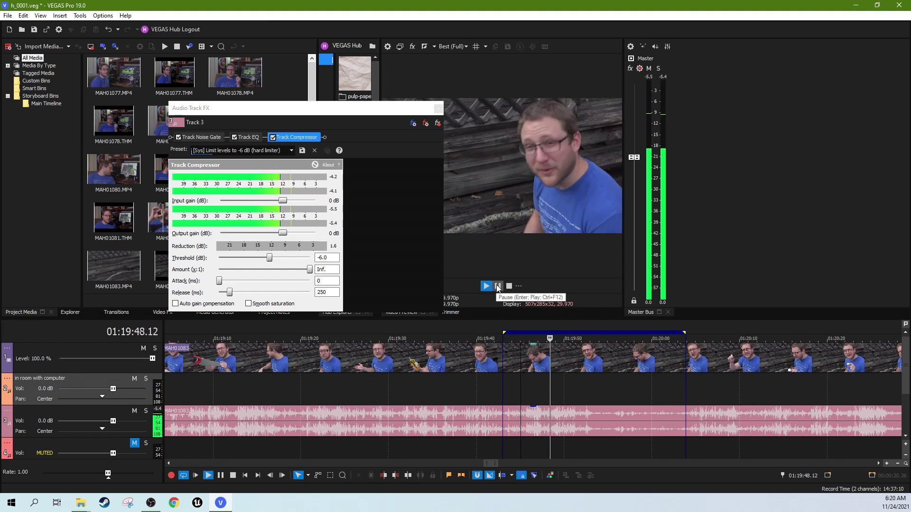
left_click(498, 286)
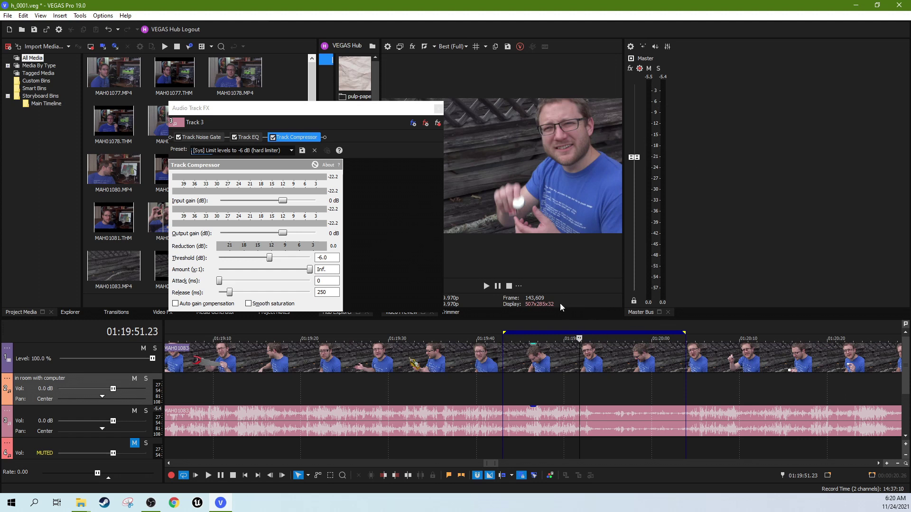
left_click(521, 389)
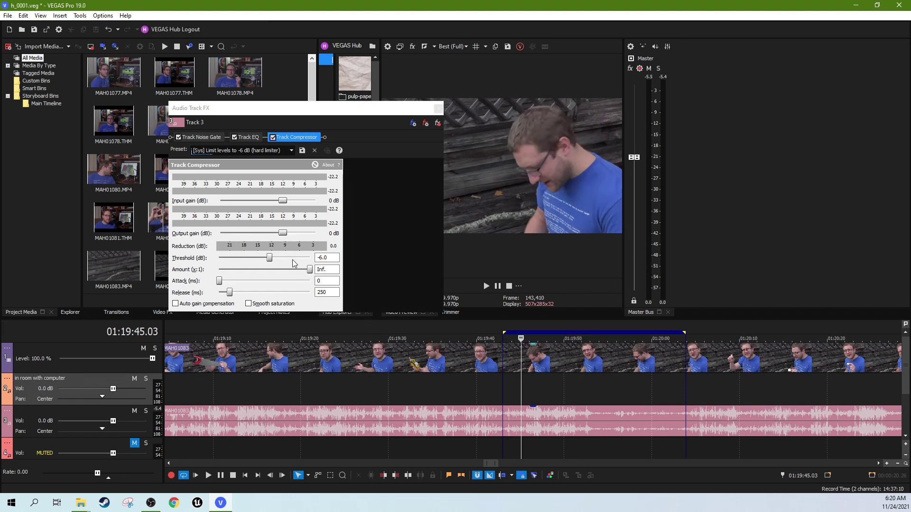
Lower the limiter threshold to -9.1 dB and preview the audio
left_click(270, 259)
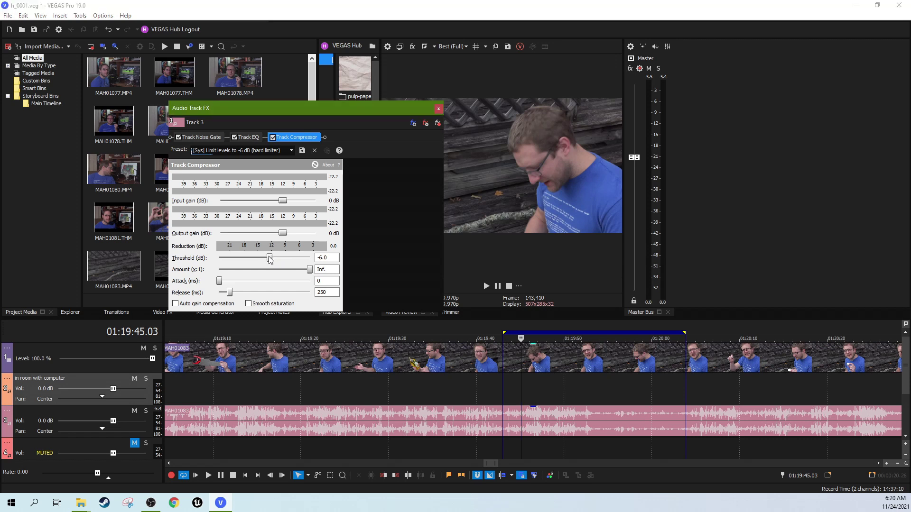
left_click_drag(269, 258, 267, 260)
left_click_drag(264, 259, 264, 260)
left_click(486, 287)
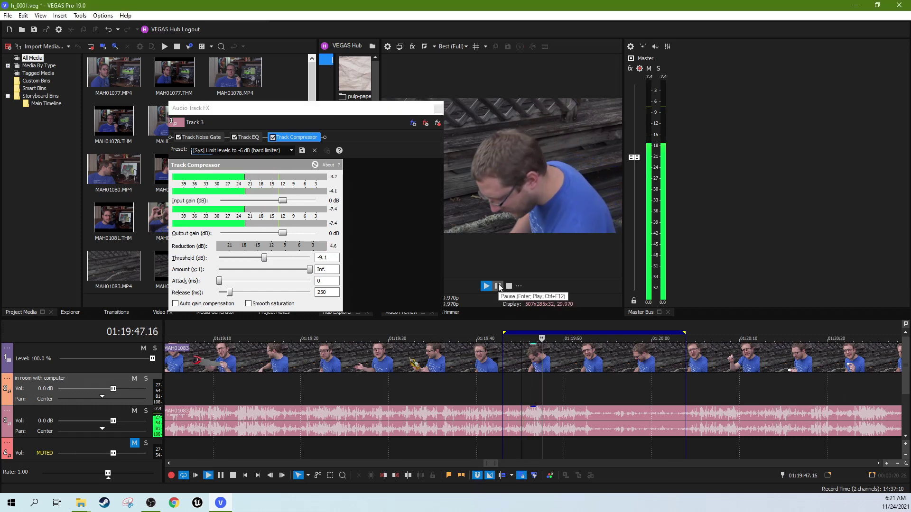
left_click(499, 285)
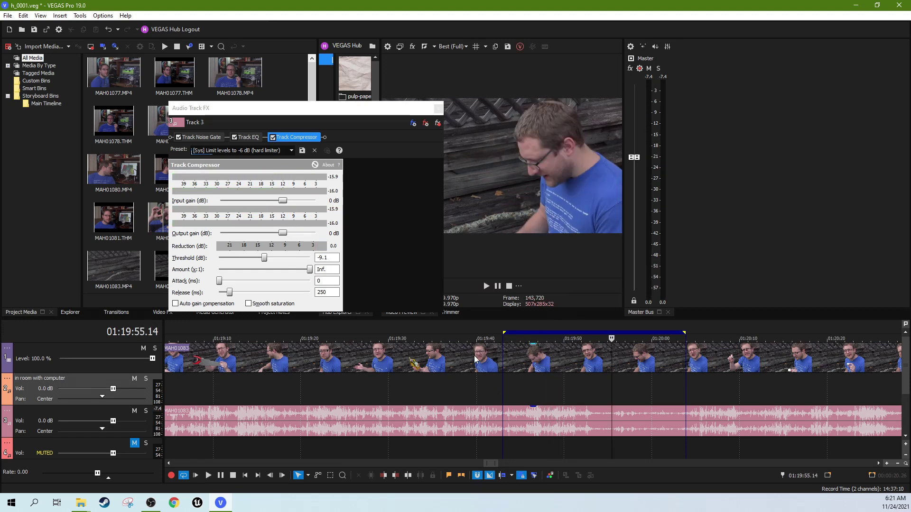
Play the clip again from about 01:19:53 to check the limiter
left_click(530, 355)
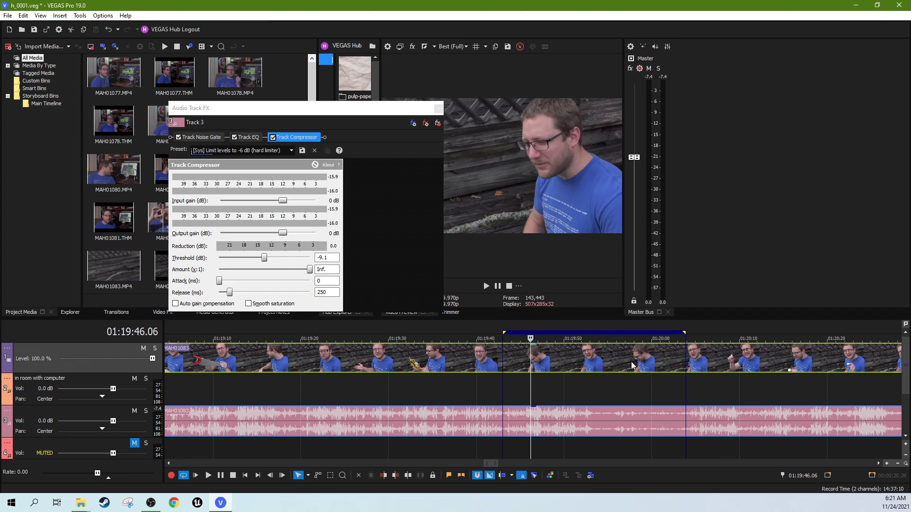
left_click(633, 366)
left_click(601, 366)
left_click(486, 286)
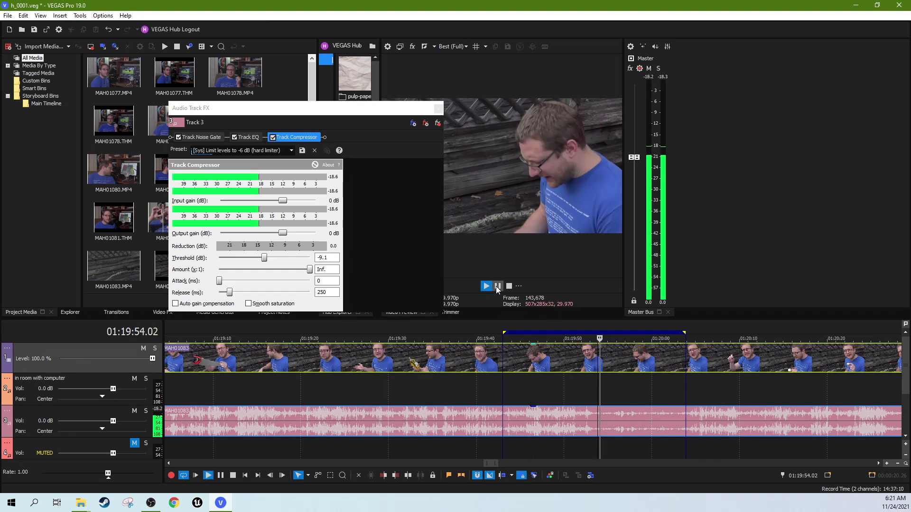
left_click(498, 286)
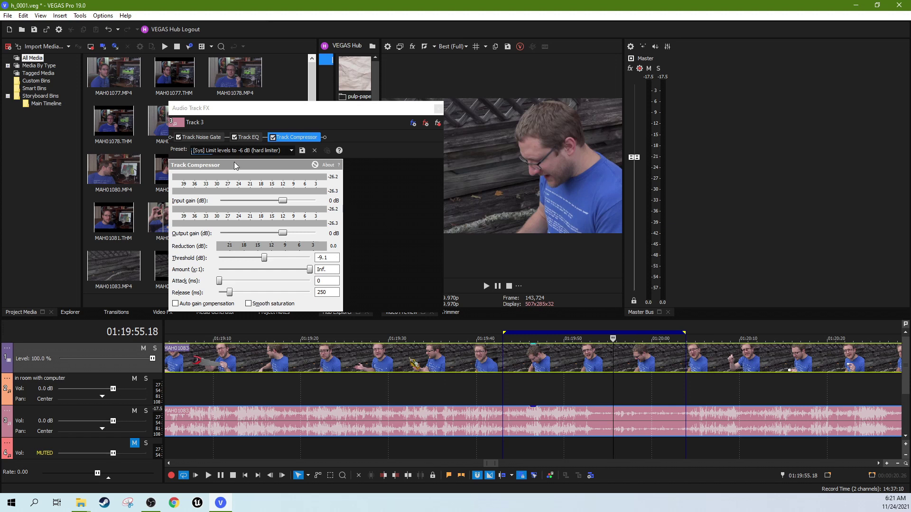
Toggle between Track Compressor and Track EQ, ending on the 119 Hz low-shelf cut
left_click(245, 137)
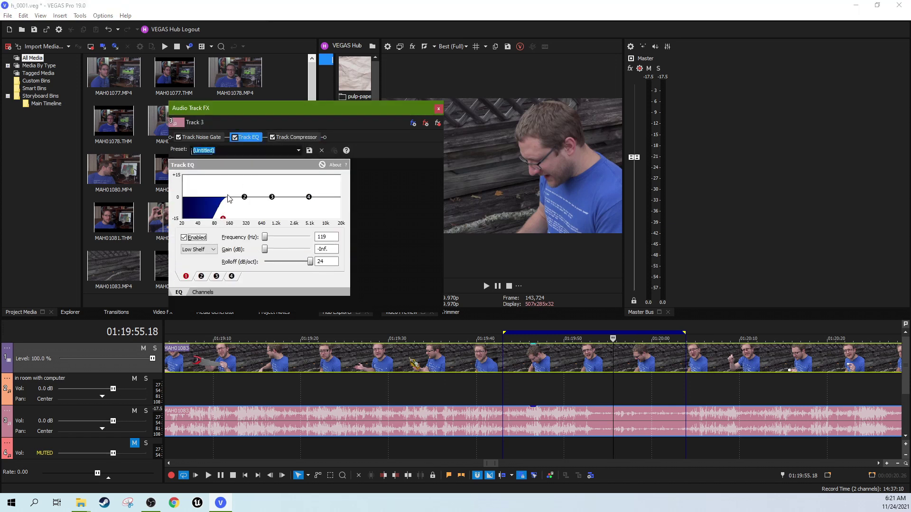
left_click(289, 138)
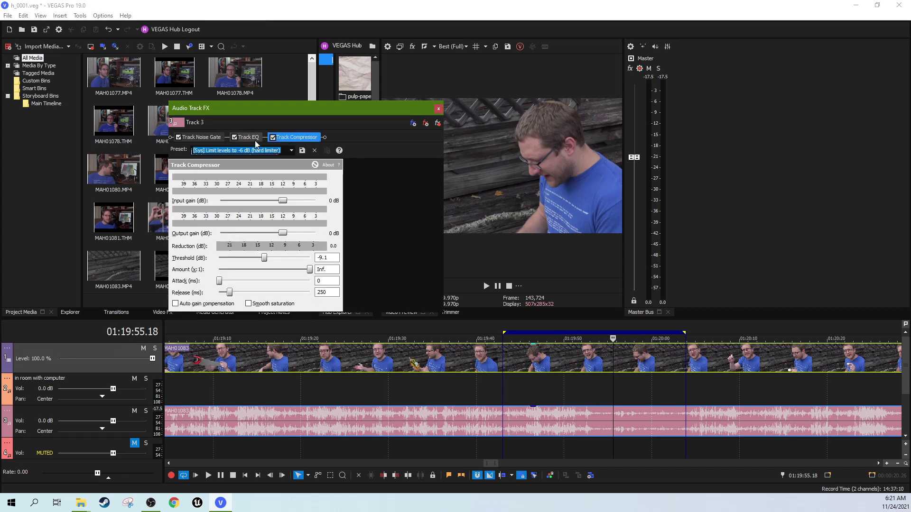
left_click(252, 138)
left_click(285, 137)
left_click(245, 137)
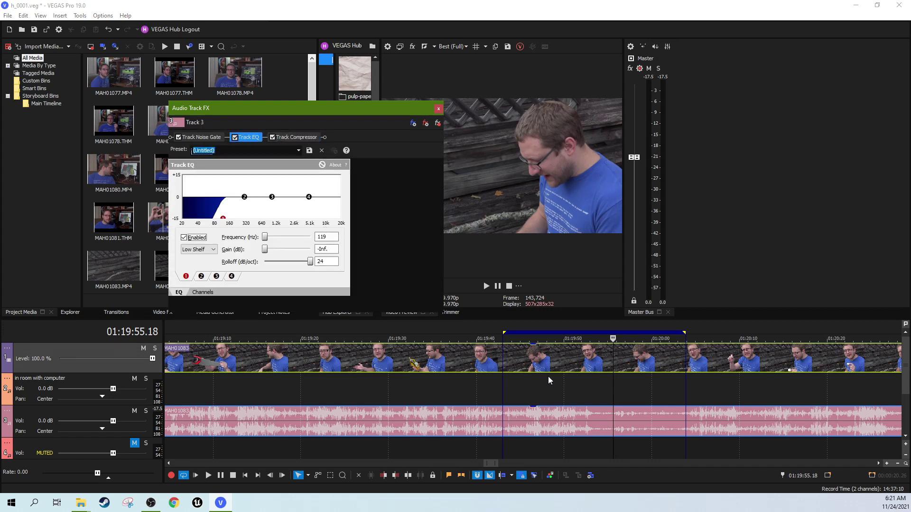
left_click(536, 382)
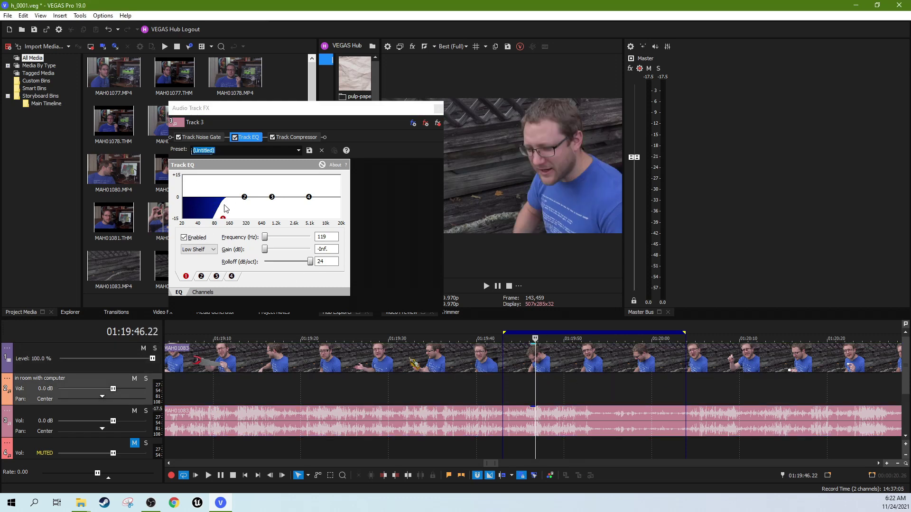
left_click(285, 137)
left_click(250, 138)
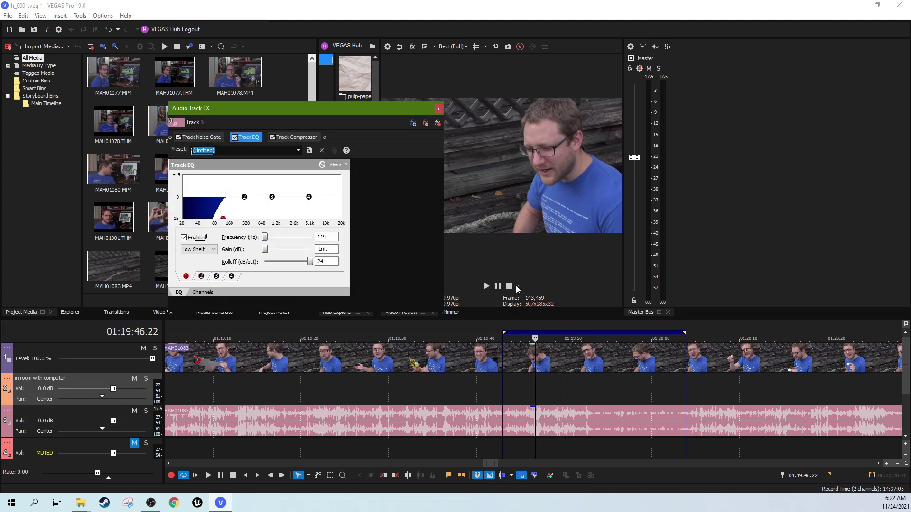
Add a Graphic EQ after the Track Compressor and place a curve point near 75 Hz
left_click(413, 123)
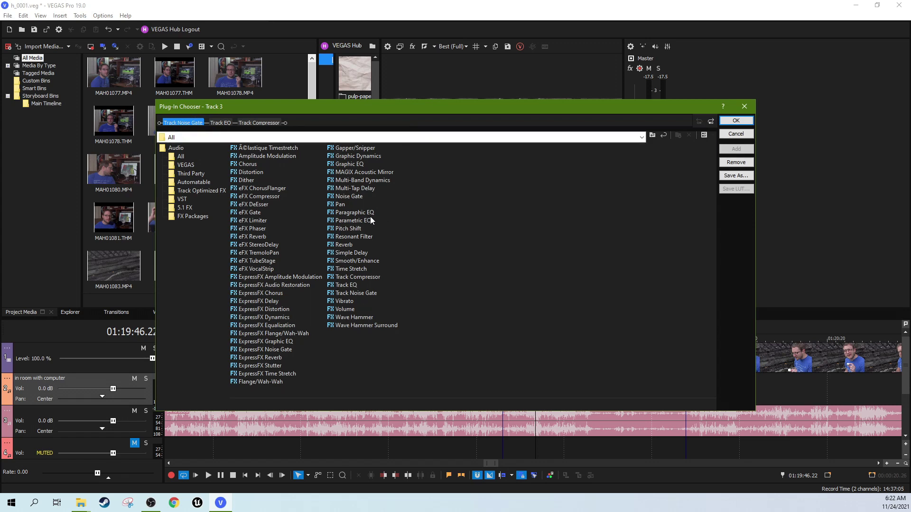
left_click(350, 164)
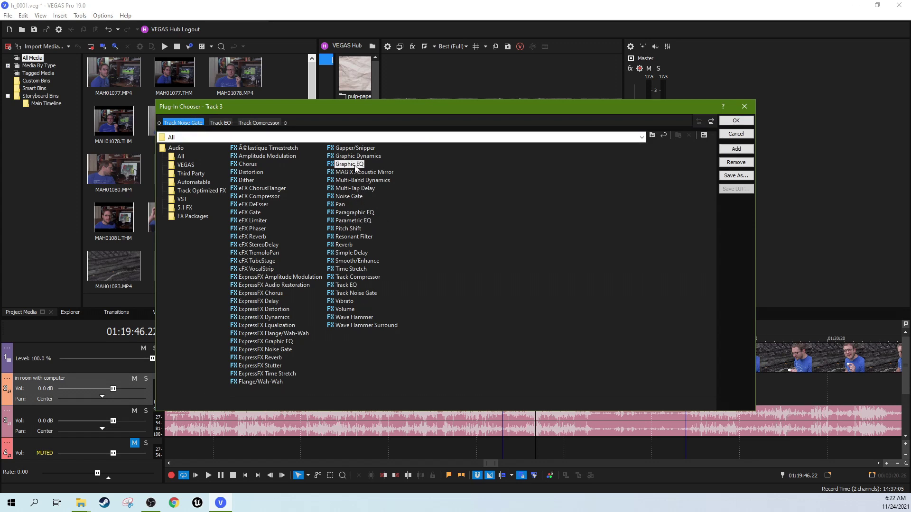
left_click(736, 149)
left_click(735, 121)
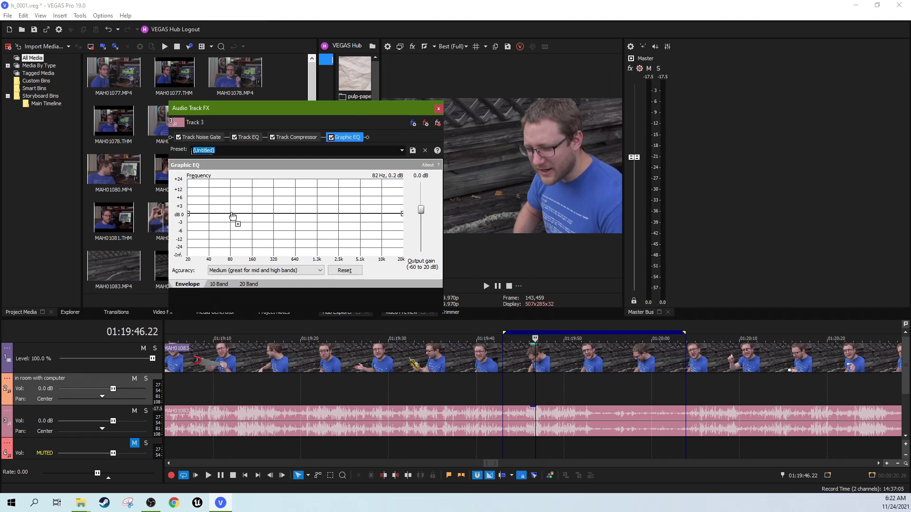
left_click(229, 214)
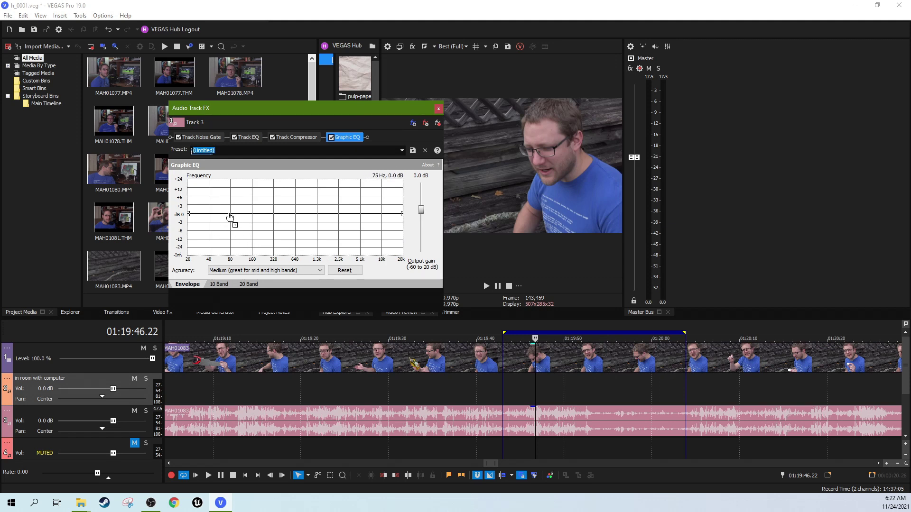
Pull the Graphic EQ's 20 Hz end down, add points near 320 and 640 Hz, and drop 20 kHz to -20 dB
left_click_drag(188, 214, 213, 245)
left_click(547, 370)
left_click(486, 286)
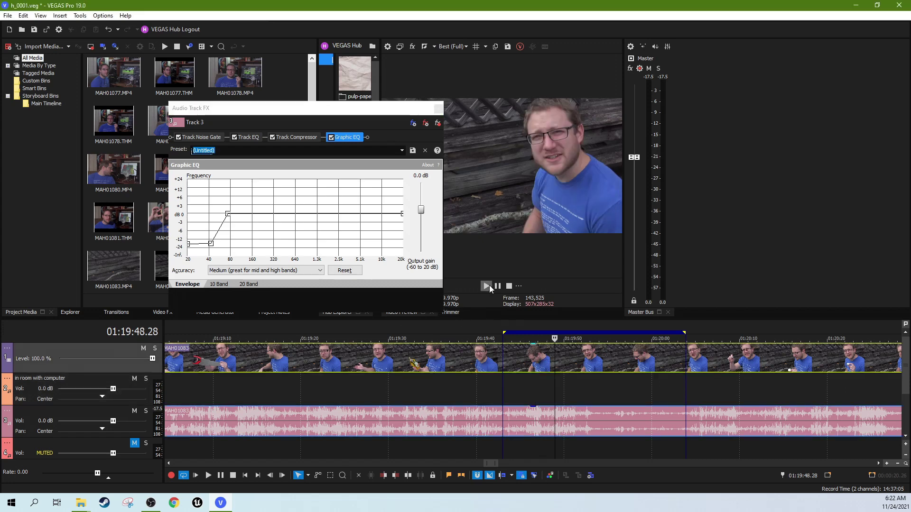
left_click(276, 213)
left_click_drag(303, 214, 297, 250)
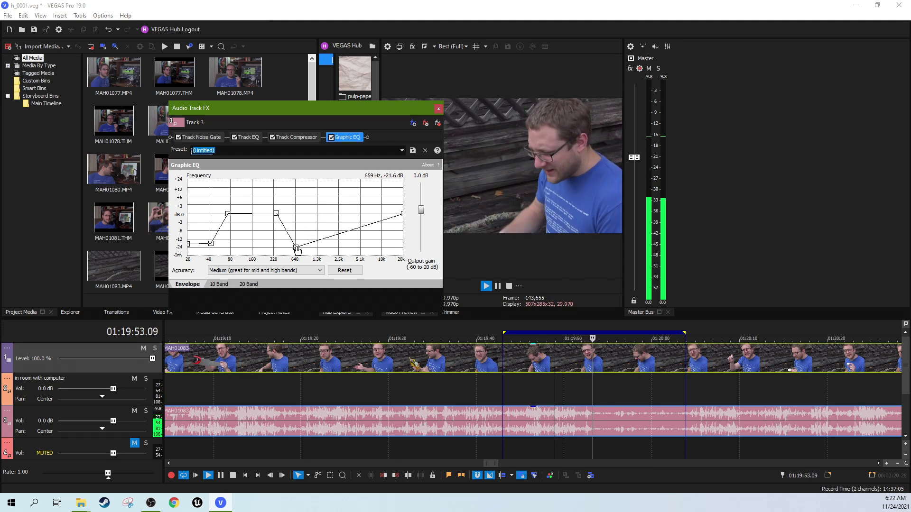
left_click_drag(402, 214, 406, 250)
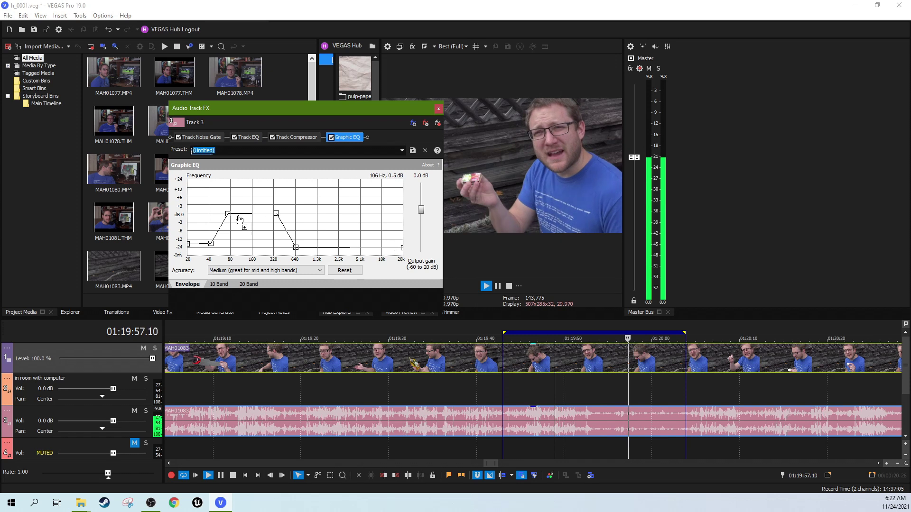
Add a small boost near 80–122 Hz, shift the cut to 81 Hz, mid point to 412 Hz, high point to 1.7 kHz
left_click(248, 213)
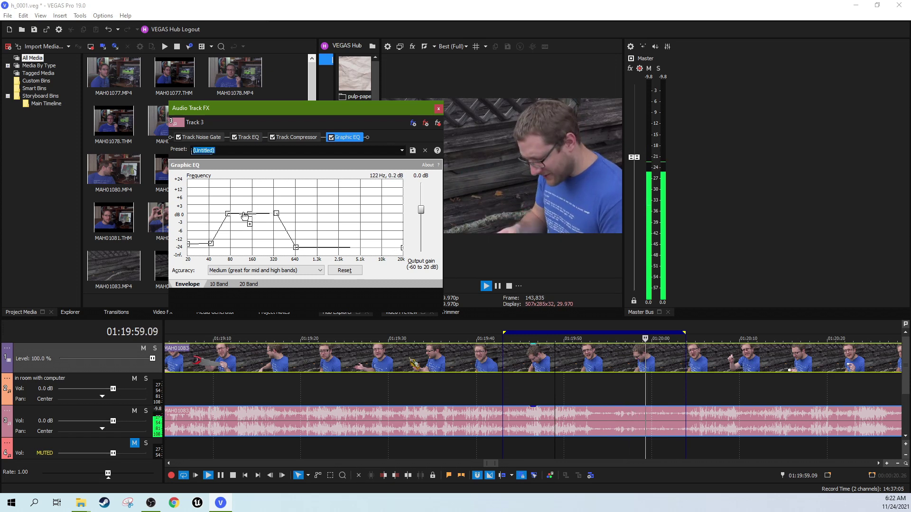
mouse_move(228, 214)
left_mouse_down()
mouse_move(234, 198)
mouse_move(232, 208)
mouse_move(249, 205)
mouse_move(218, 208)
mouse_move(231, 207)
left_mouse_up()
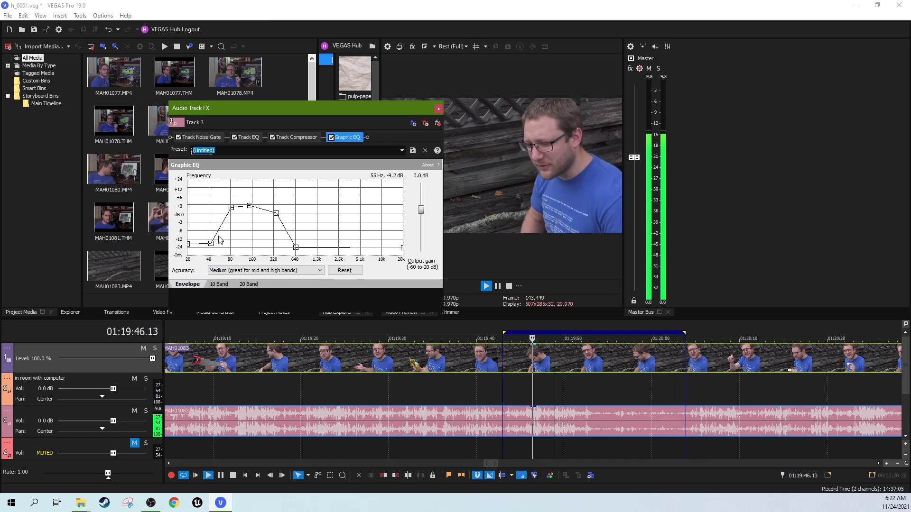
left_click_drag(211, 243, 231, 248)
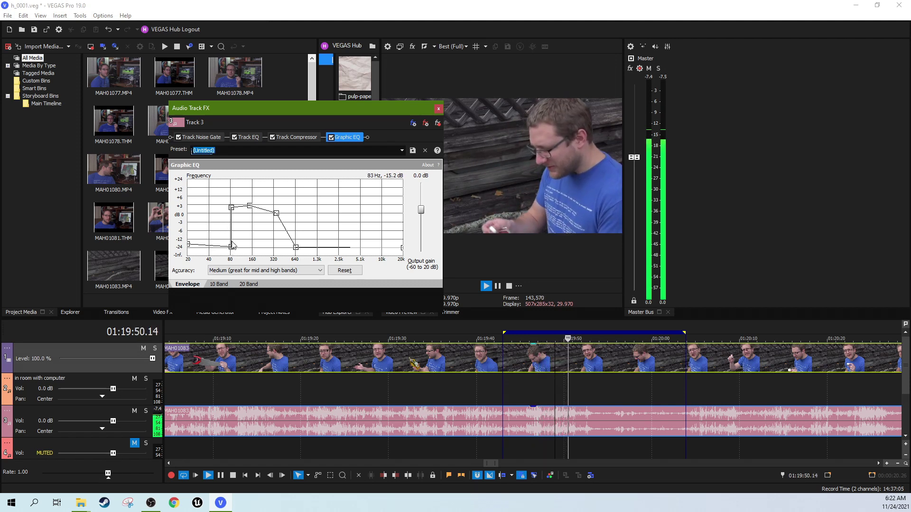
left_click_drag(277, 213, 282, 216)
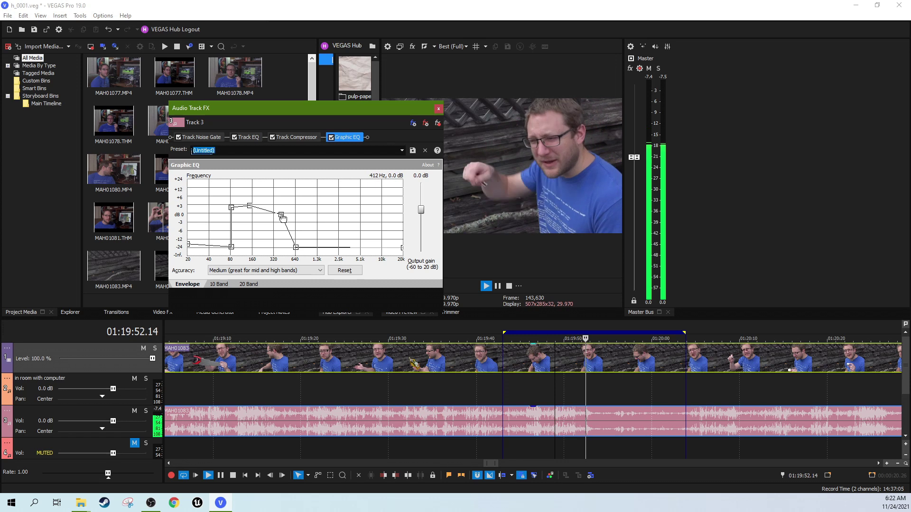
left_click_drag(295, 247, 325, 248)
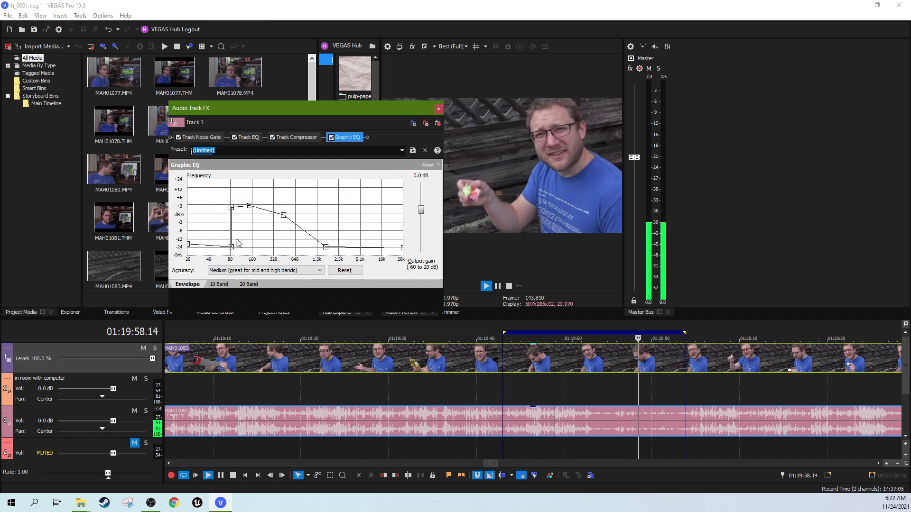
Audition the curve, then lower the 20 Hz end to -38 dB and the high-frequency end further
left_click(484, 287)
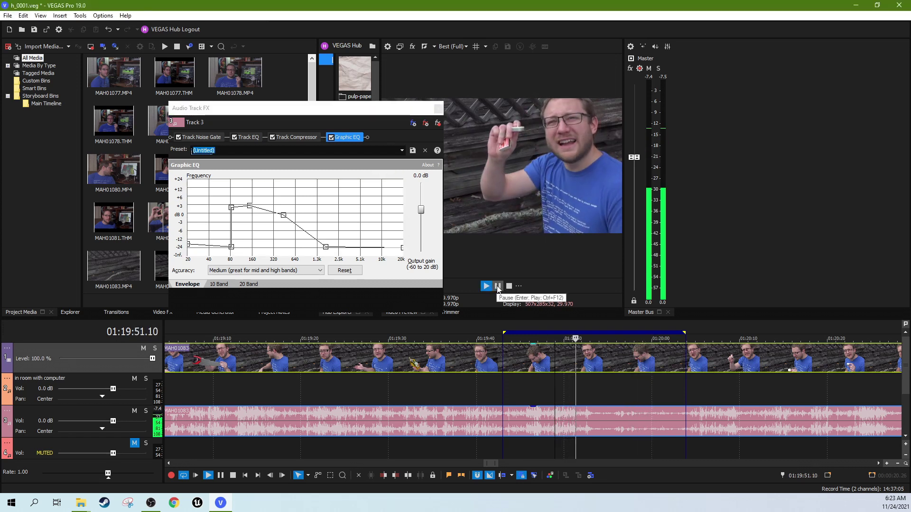
key("Return")
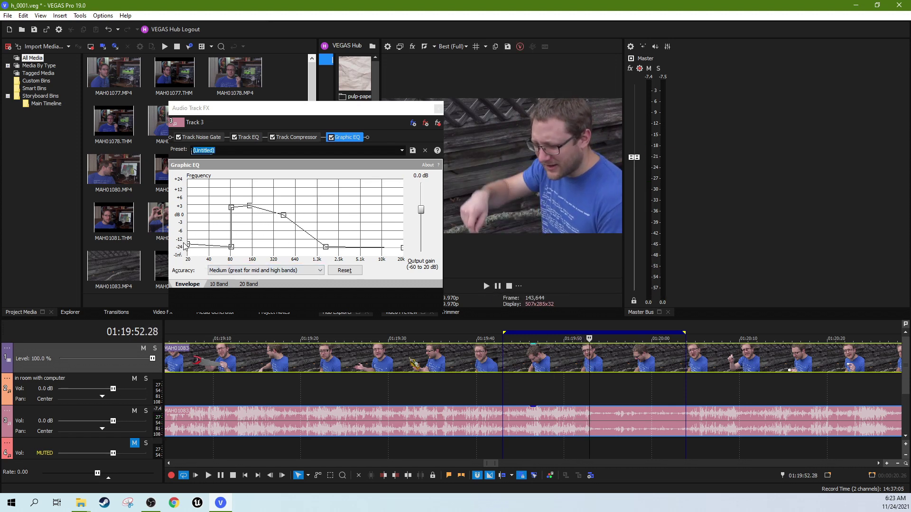
left_click_drag(185, 244, 190, 258)
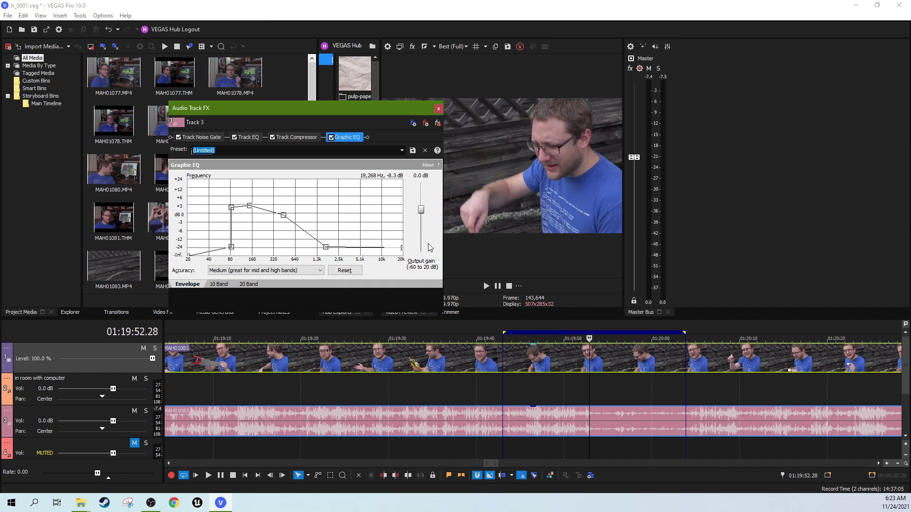
left_click_drag(403, 247, 403, 256)
left_click(526, 370)
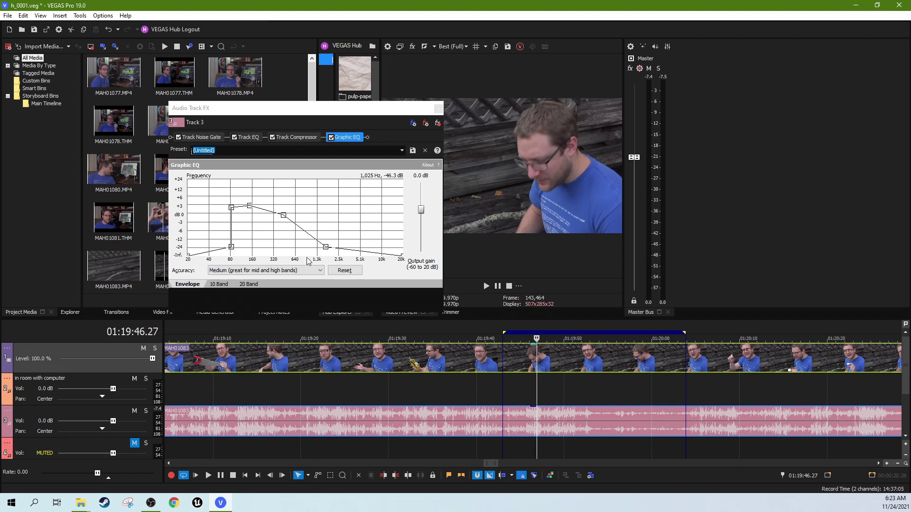
left_click(488, 286)
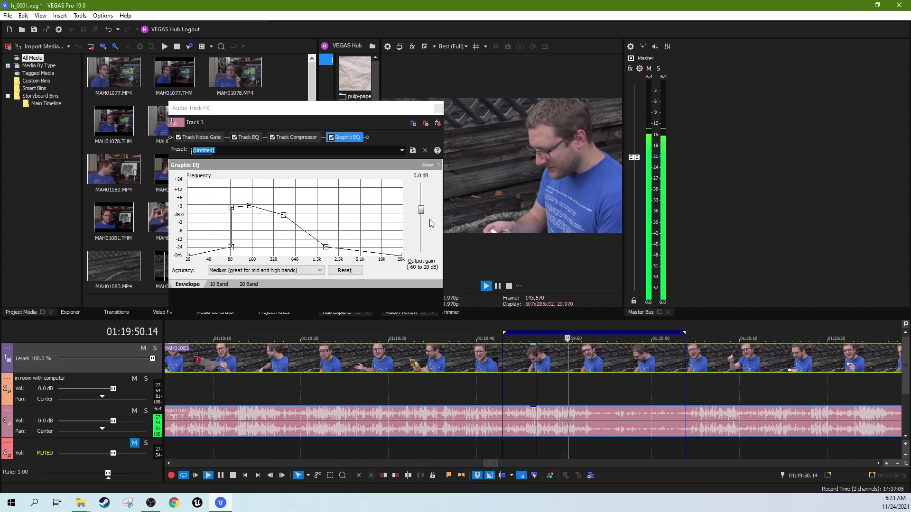
Set the Graphic EQ output gain to 4.1 dB while auditioning, then drop the 80 Hz node to -Inf
left_click_drag(421, 210, 423, 192)
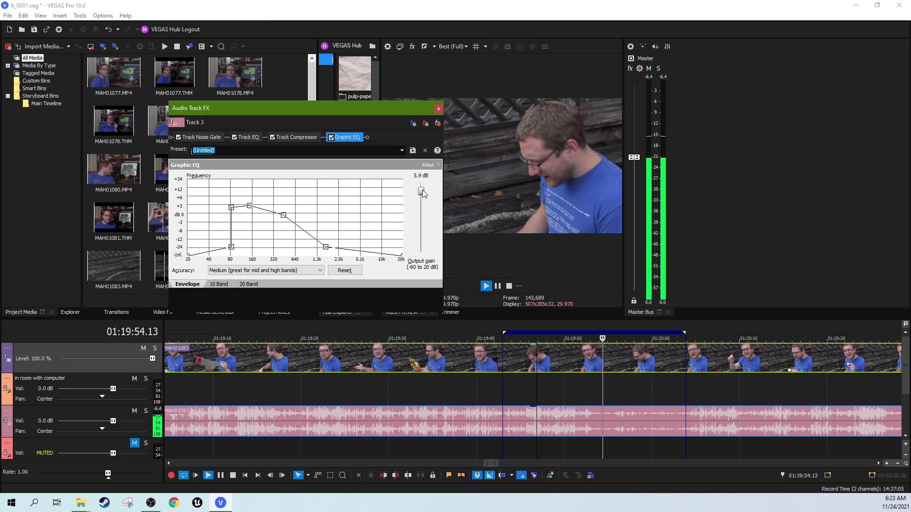
left_click_drag(423, 191, 422, 192)
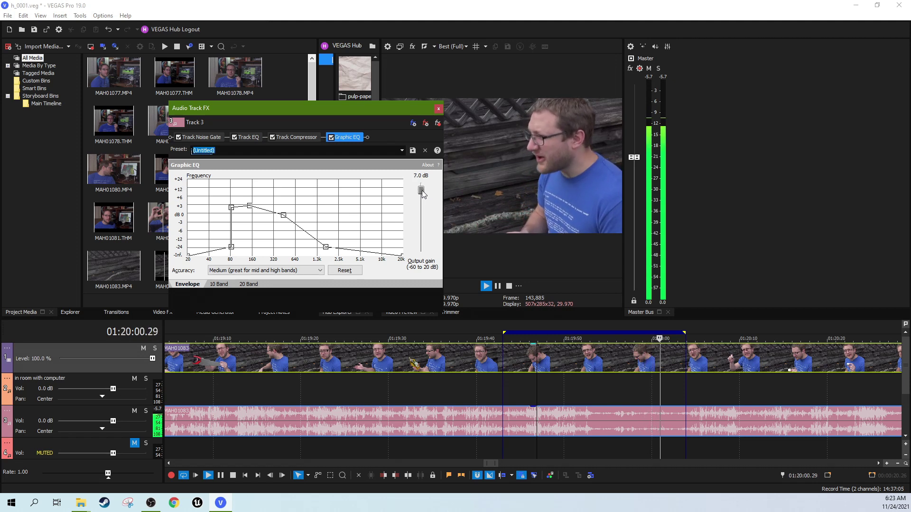
left_click(487, 286)
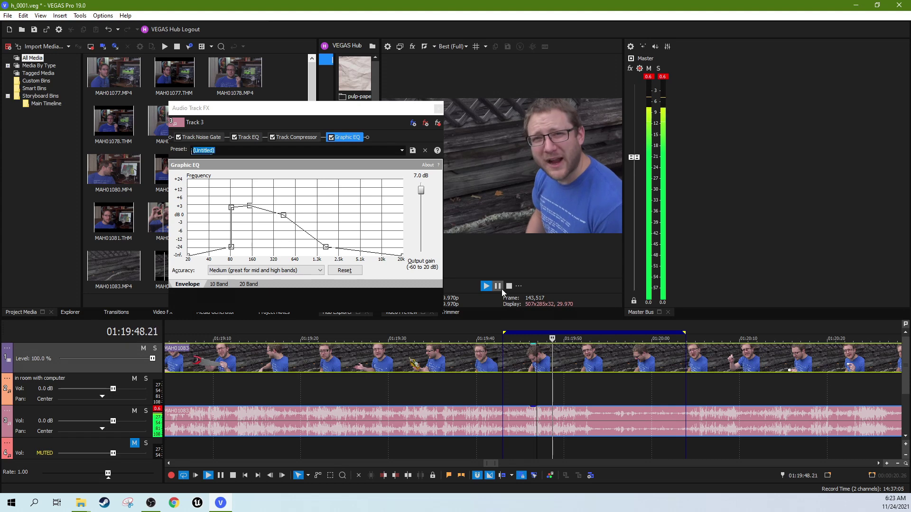
left_click(497, 286)
left_click(421, 192)
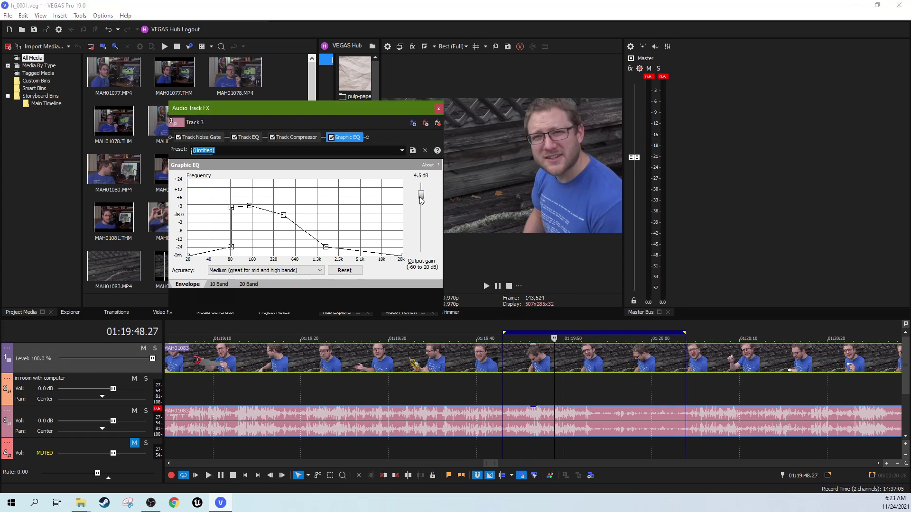
left_click(486, 285)
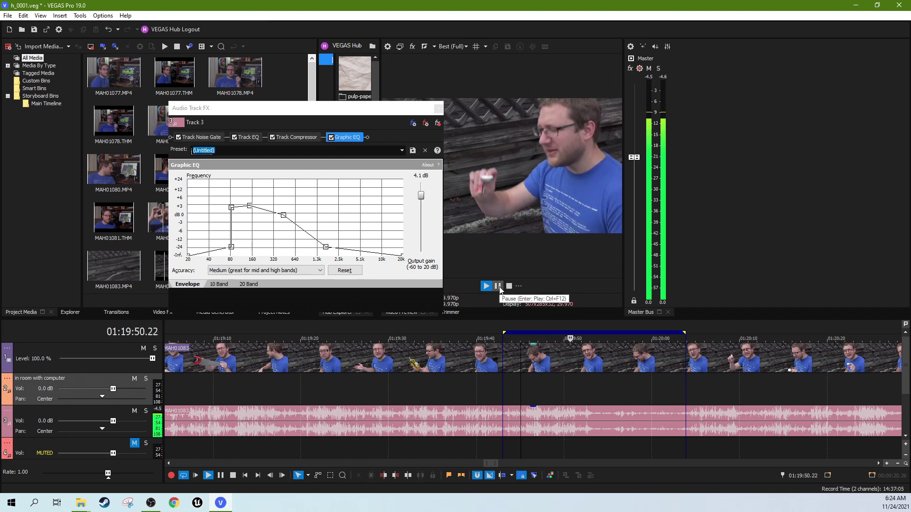
left_click(498, 287)
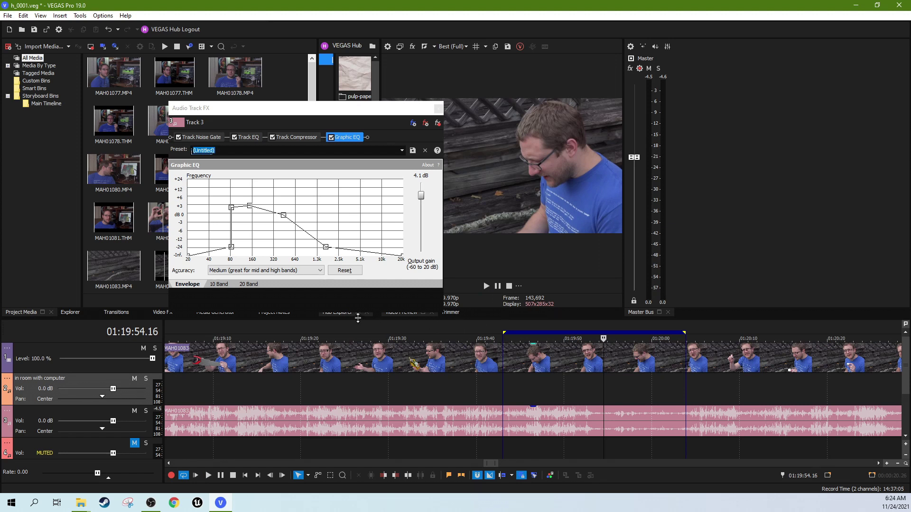
left_click_drag(231, 247, 233, 260)
On the Track EQ tab, move band 1's low-shelf cutoff to 150 Hz and play back from 01:19:45.06
left_click(517, 390)
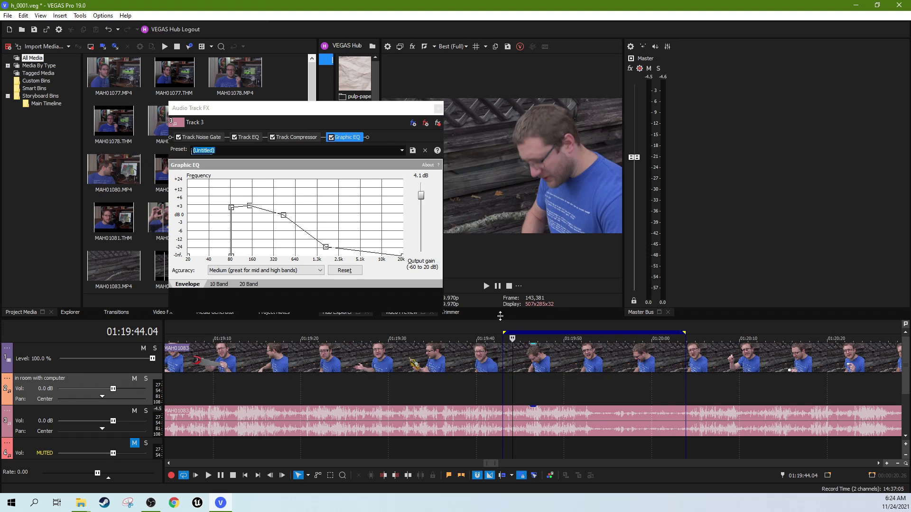
left_click(259, 138)
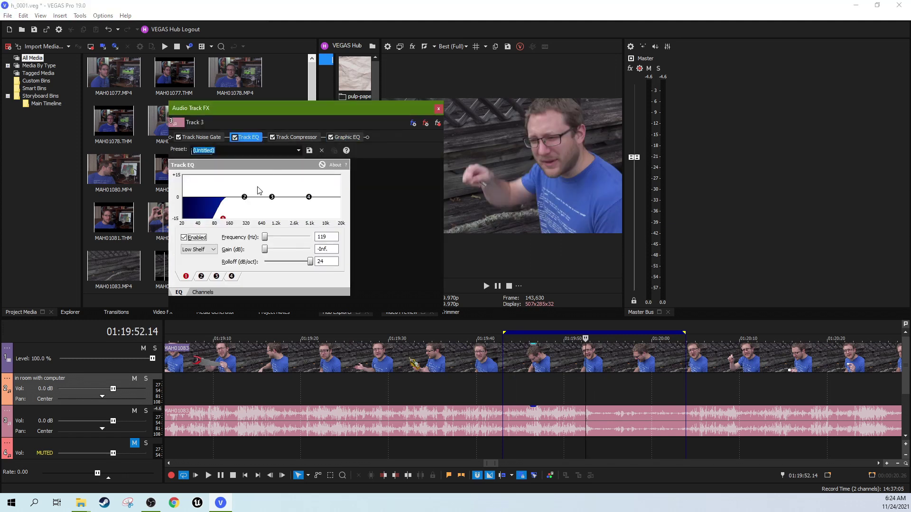
left_click_drag(227, 217, 229, 226)
left_click(522, 380)
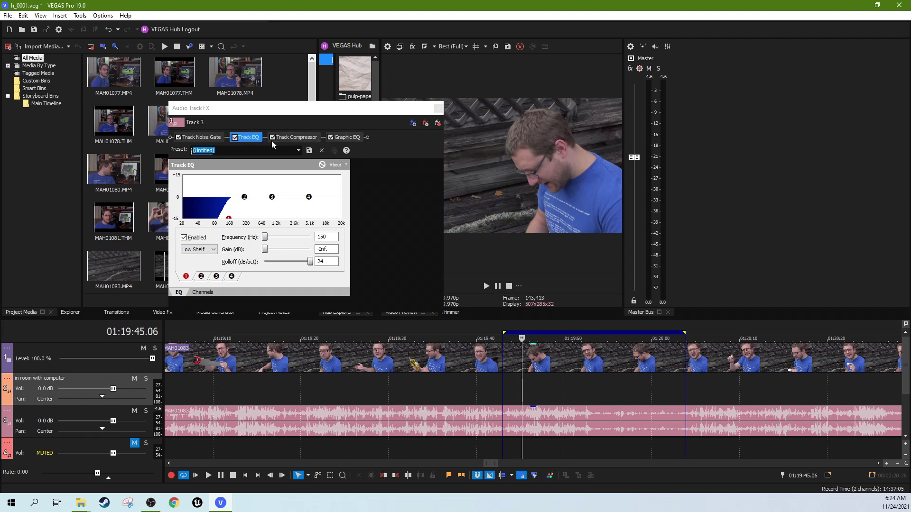
left_click(486, 286)
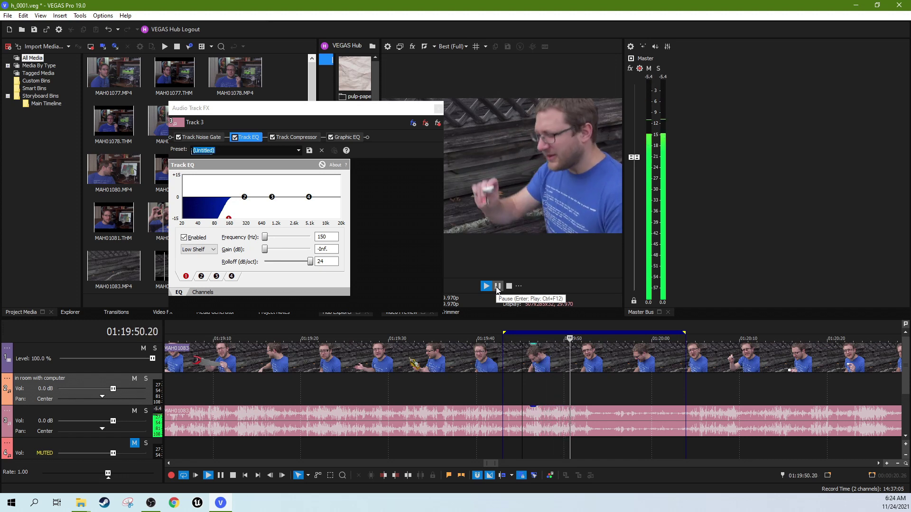
key("space")
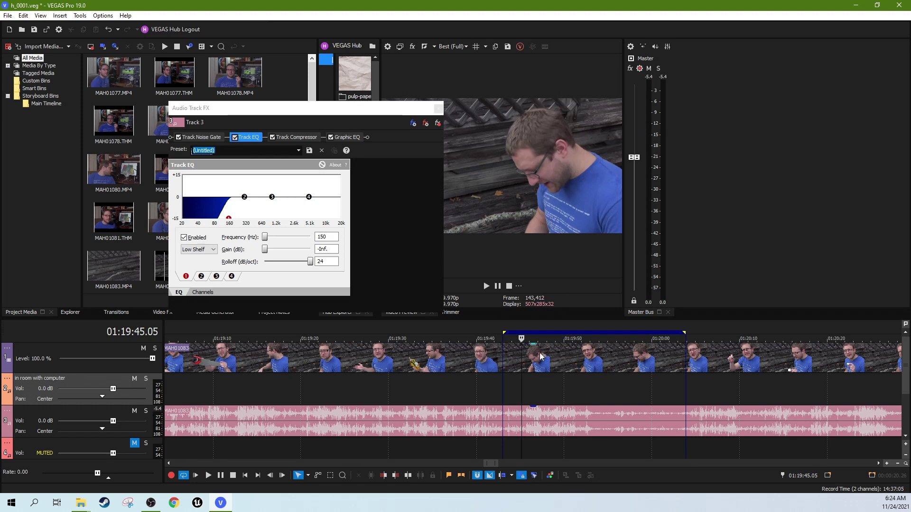